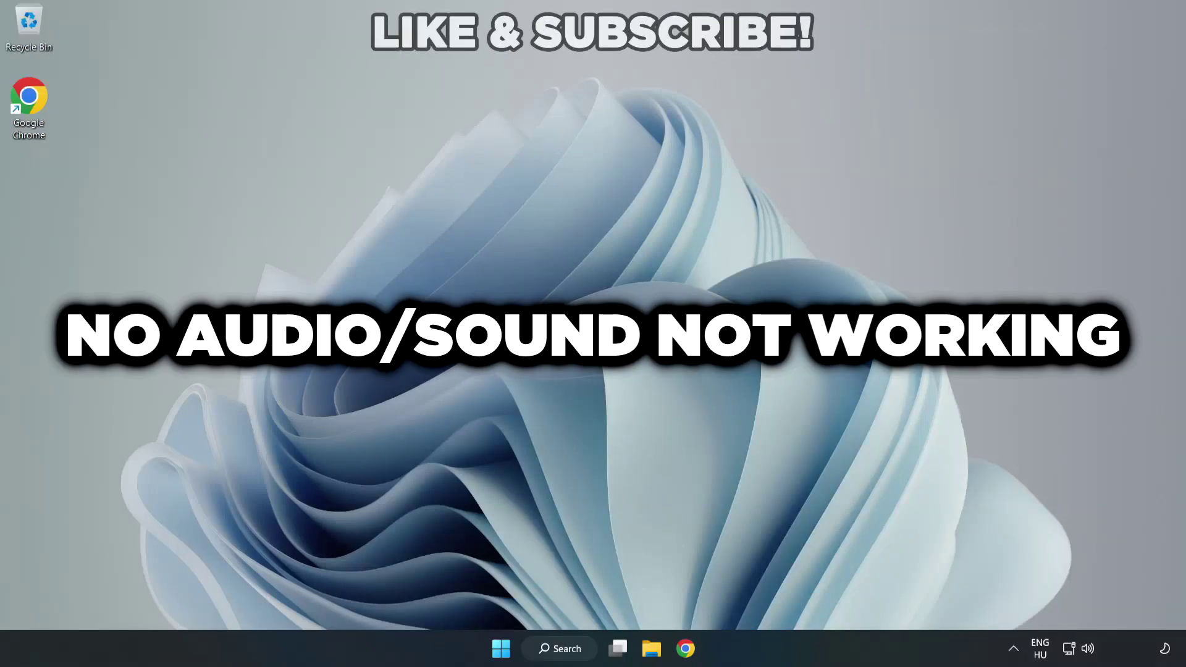
Step: Switch the sound output from CABLE Input to Speakers (High Definition Audio Device) in Quick Settings
{"action": "left_click", "coordinate": [1089, 652]}
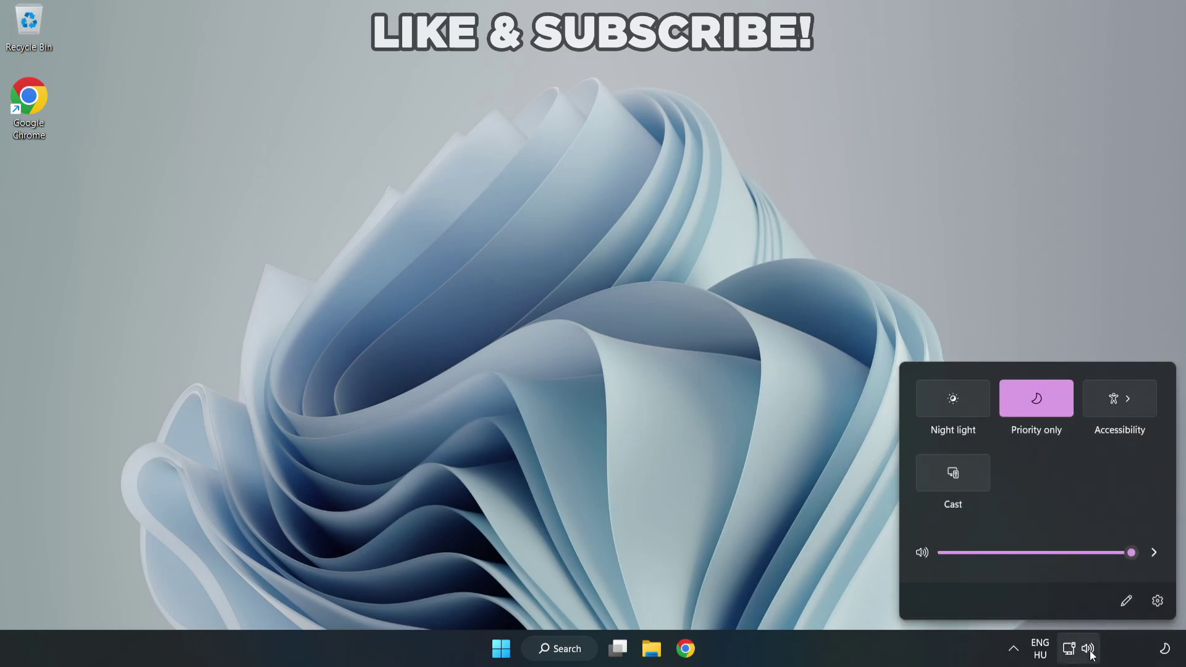
{"action": "left_click", "coordinate": [1152, 555]}
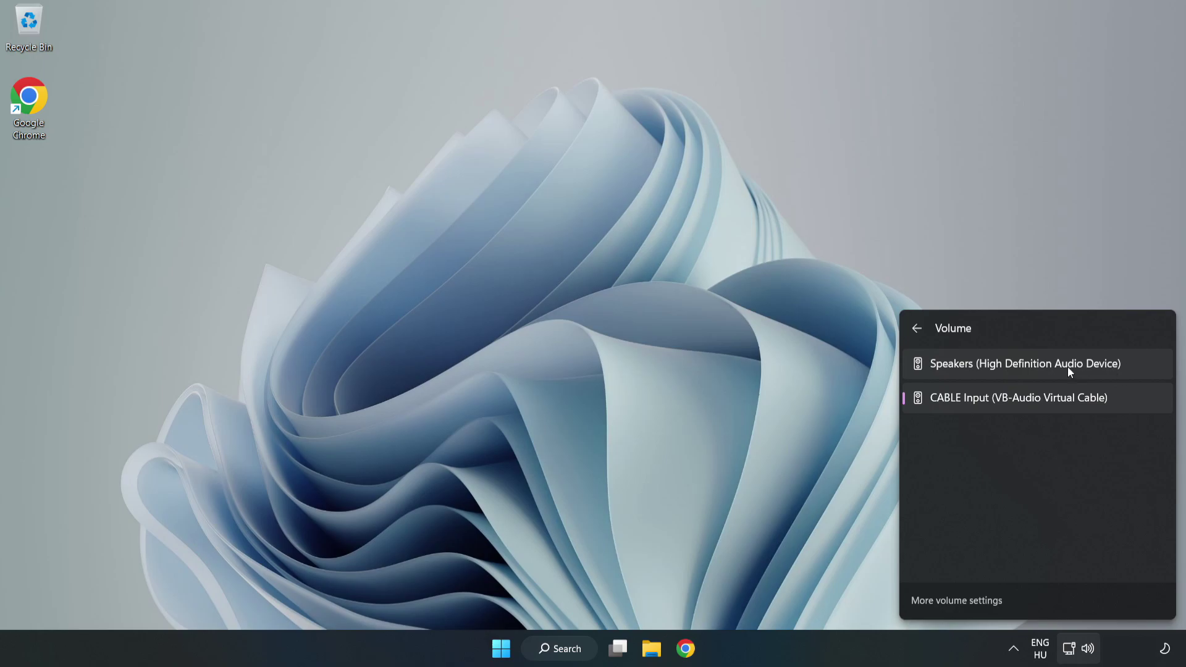
{"action": "left_click", "coordinate": [1142, 364]}
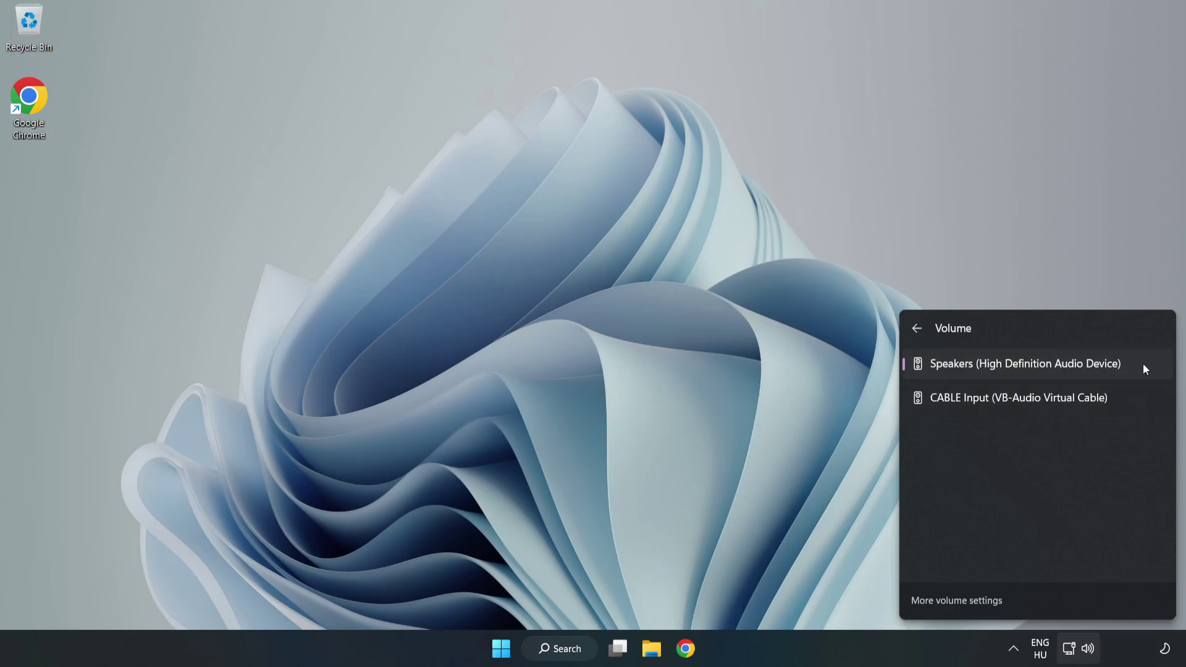
{"action": "left_click", "coordinate": [575, 318]}
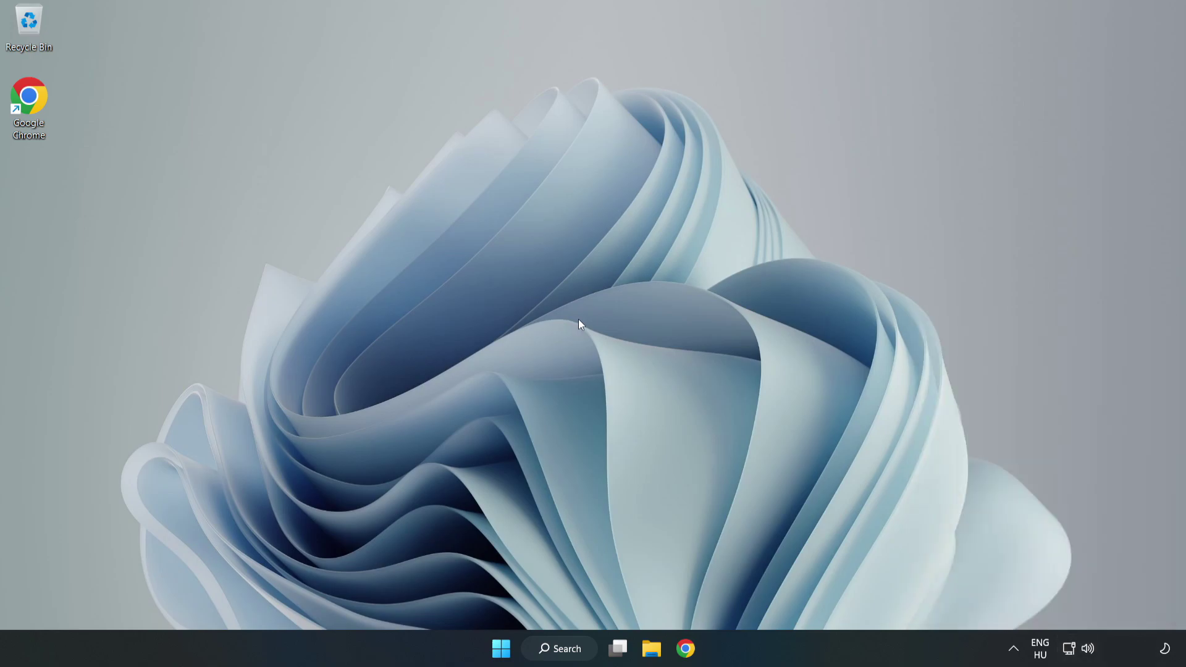
Step: Reset sound devices and app volumes to defaults in the Volume mixer, then close Settings
{"action": "right_click", "coordinate": [1089, 650]}
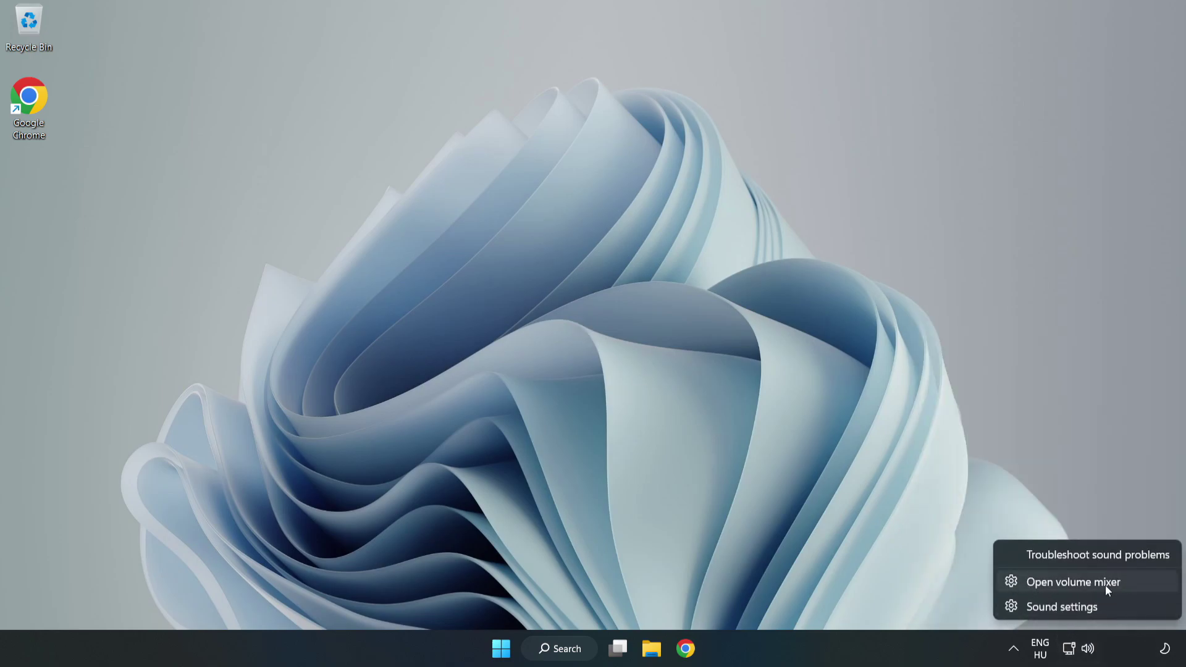
{"action": "left_click", "coordinate": [1138, 586]}
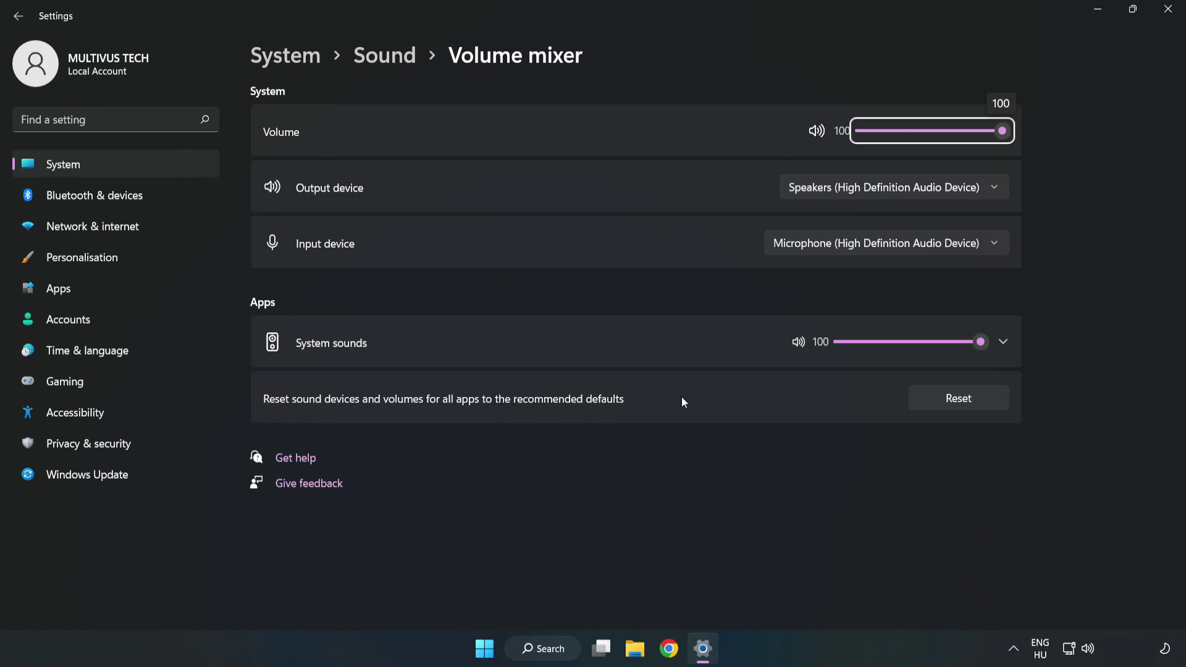
{"action": "left_click", "coordinate": [972, 406]}
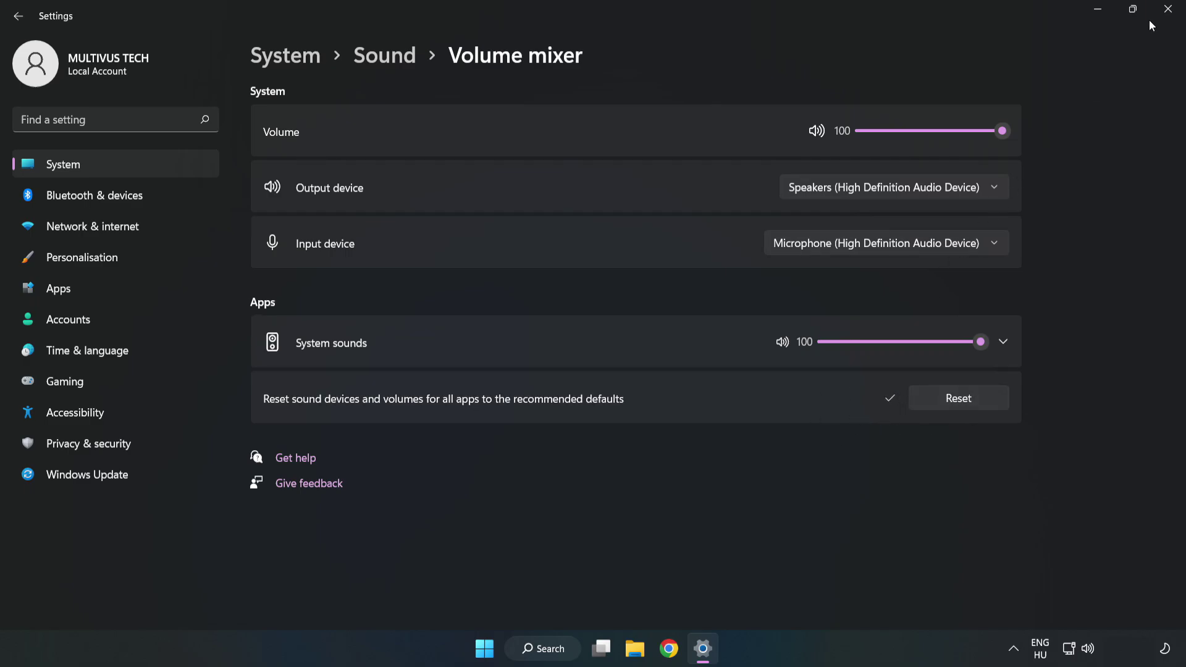
{"action": "left_click", "coordinate": [1167, 11]}
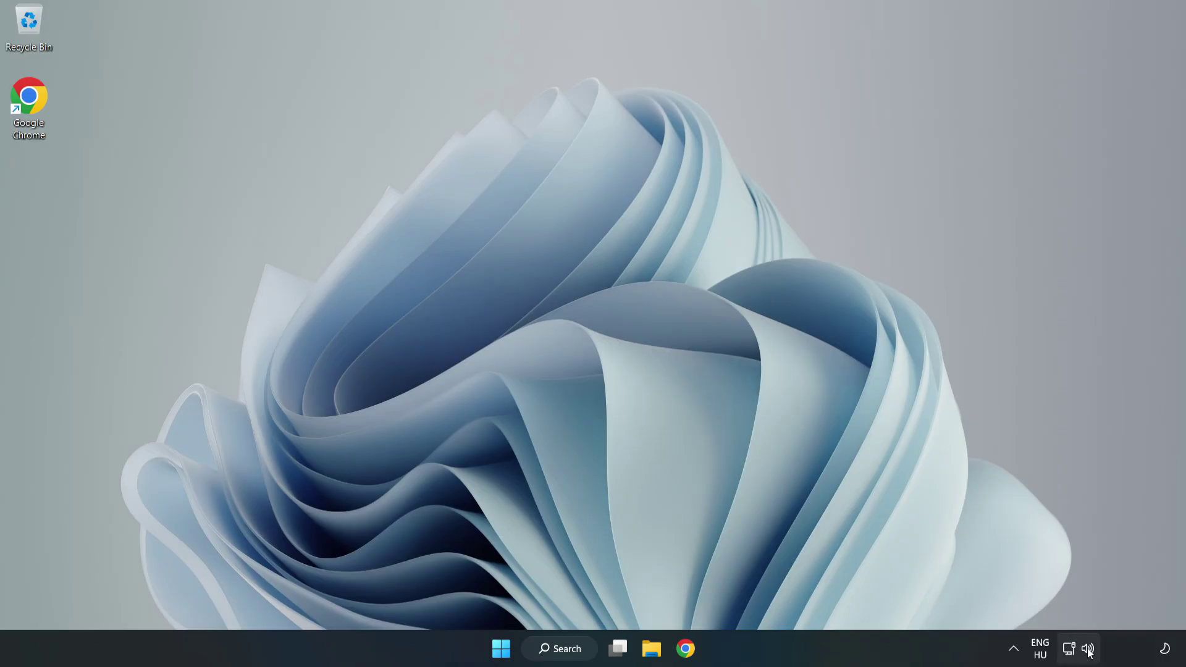
Step: Open the System > Sound settings page from the tray speaker icon and scroll down it
{"action": "right_click", "coordinate": [1087, 649]}
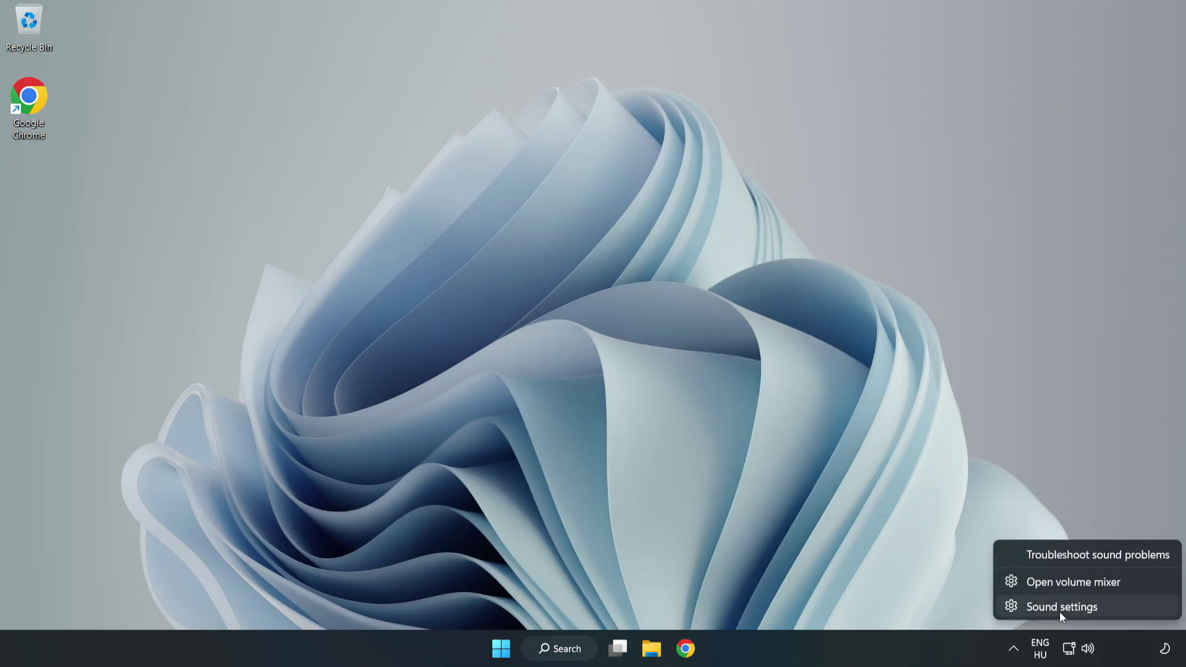
{"action": "left_click", "coordinate": [1104, 610]}
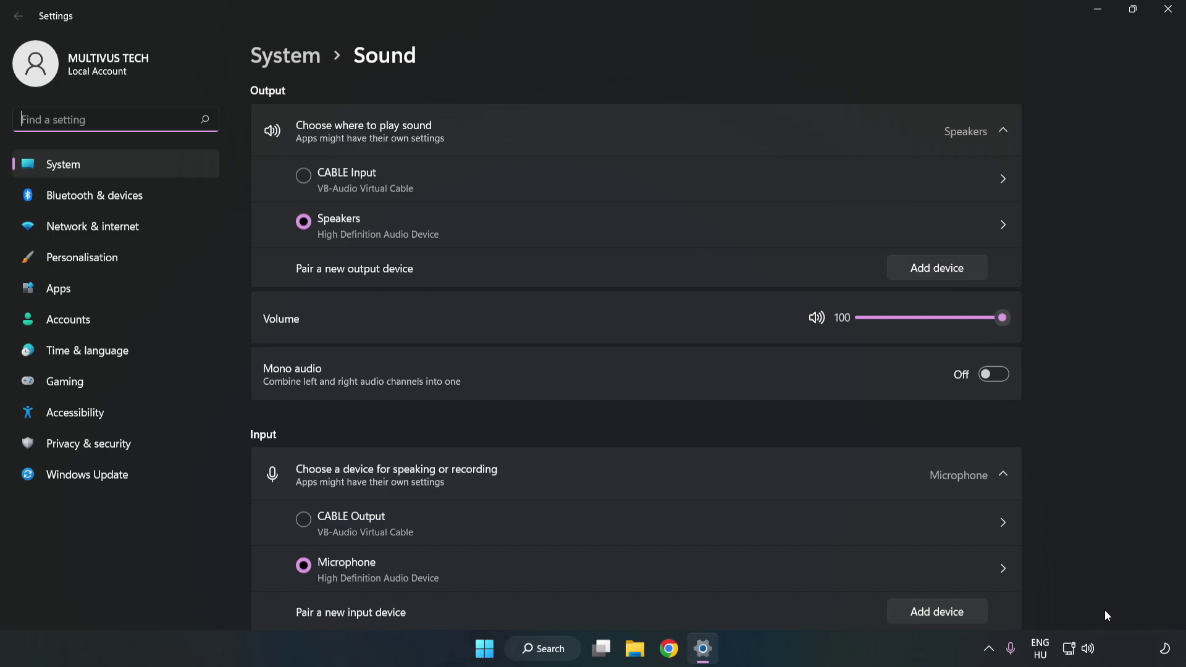
{"action": "left_click", "coordinate": [1002, 318]}
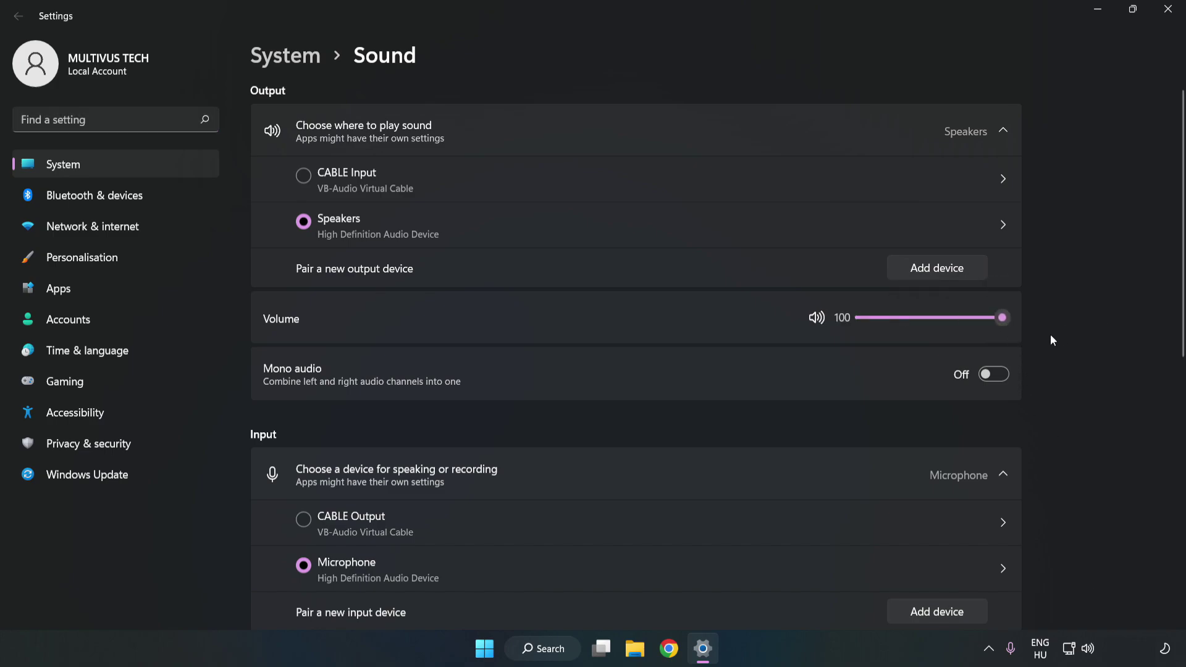
{"action": "scroll", "coordinate": [1155, 298], "scroll_direction": "down", "scroll_amount": 5}
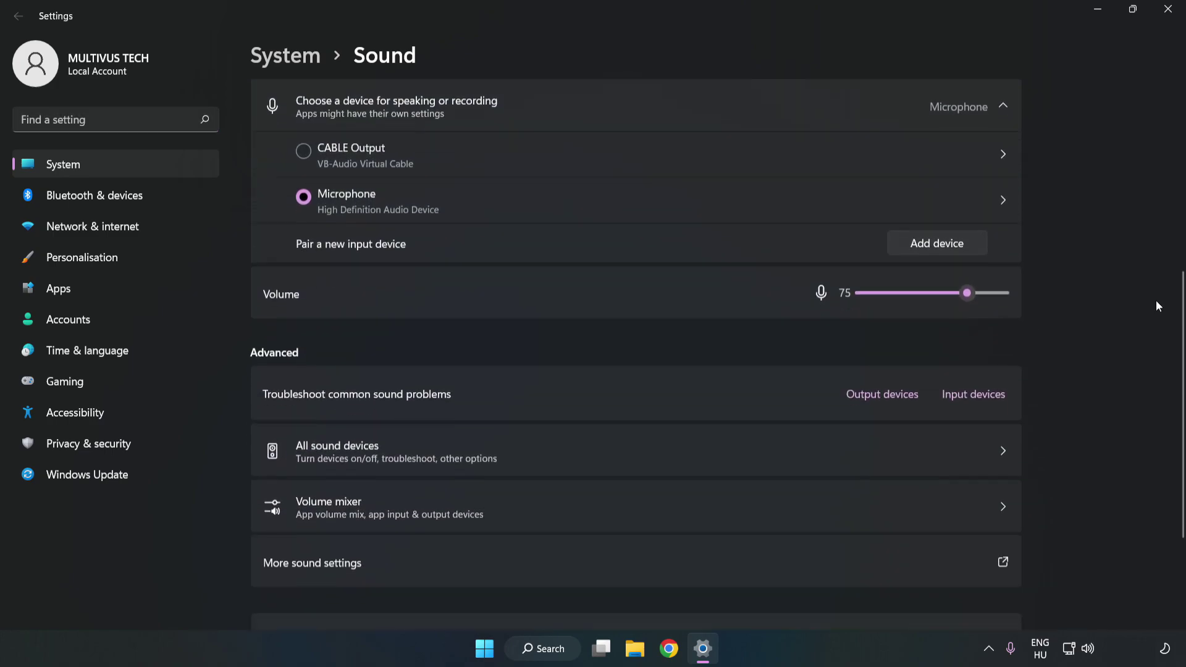
{"action": "scroll", "coordinate": [1156, 301], "scroll_direction": "down", "scroll_amount": 1}
{"action": "scroll", "coordinate": [1154, 304], "scroll_direction": "down", "scroll_amount": 2}
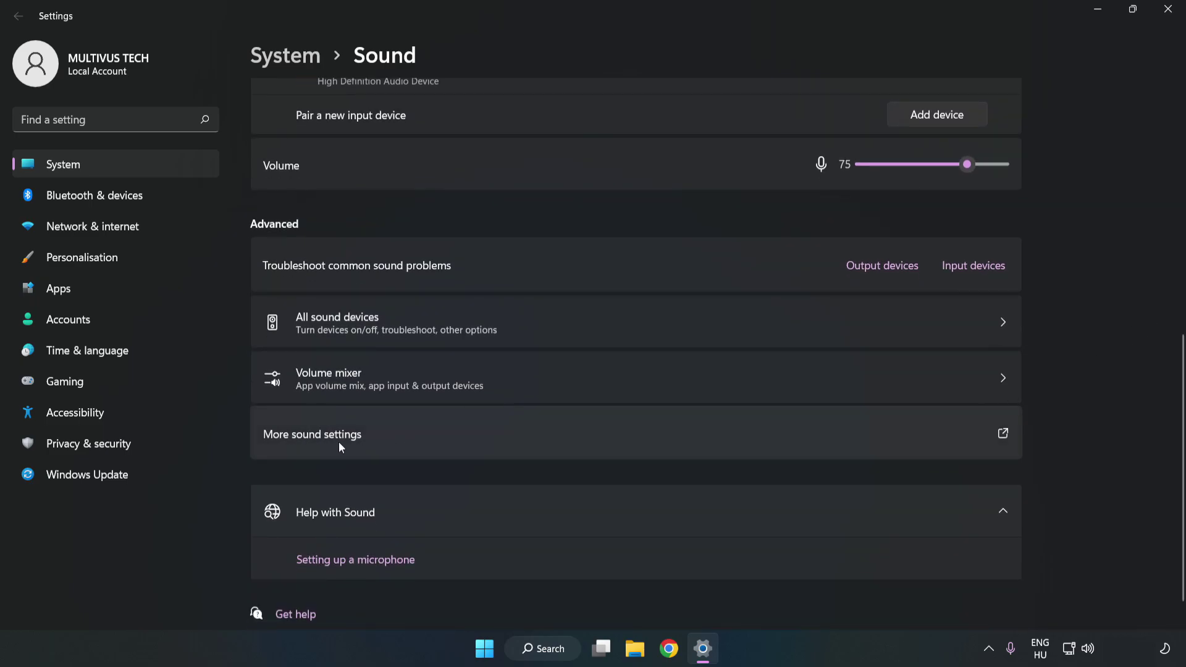
Step: Disable the CABLE Input playback device in the Sound dialog, leaving Speakers selected
{"action": "left_click", "coordinate": [516, 442]}
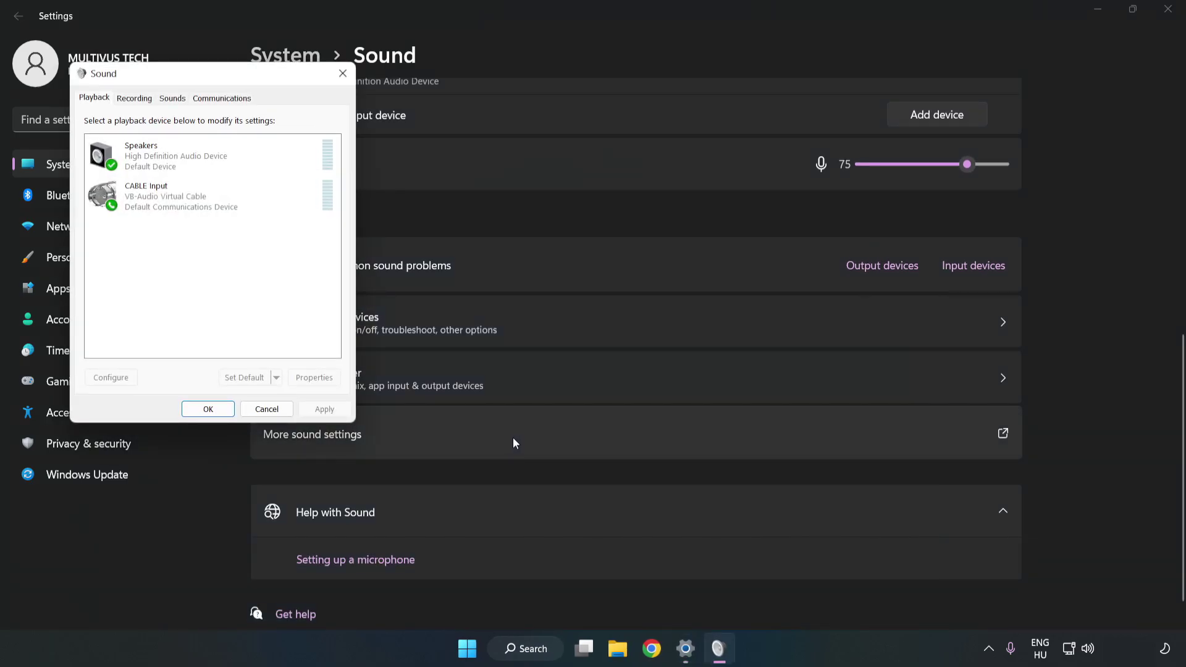
{"action": "left_click_drag", "start_coordinate": [250, 80], "coordinate": [613, 153]}
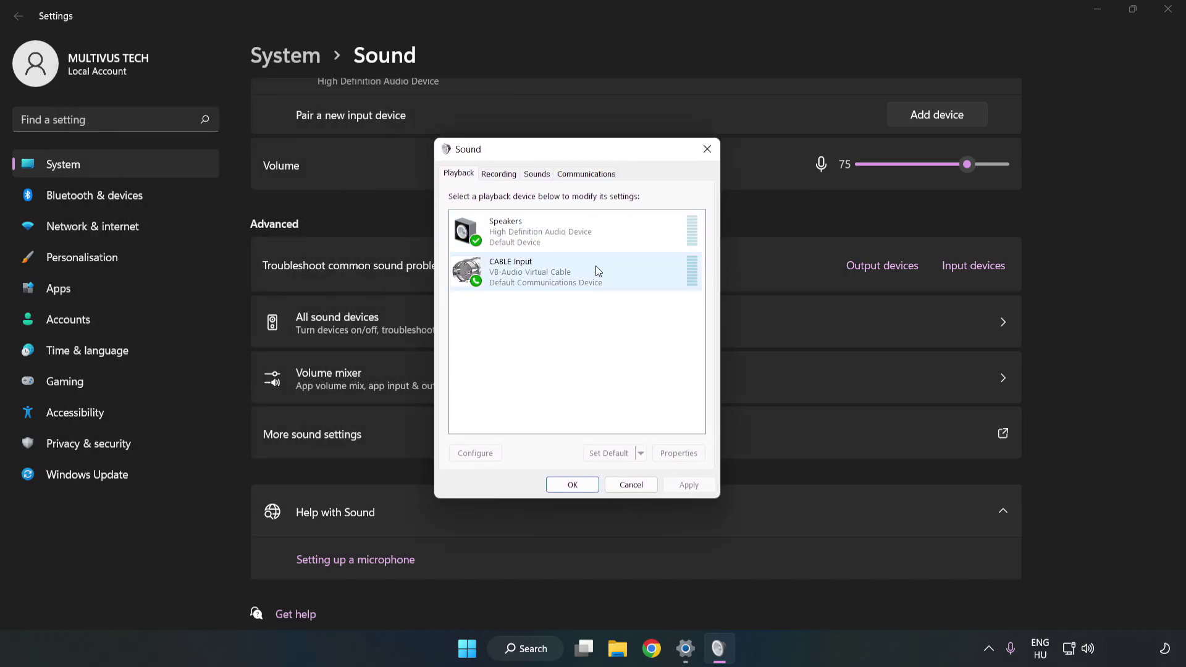
{"action": "left_click", "coordinate": [473, 271]}
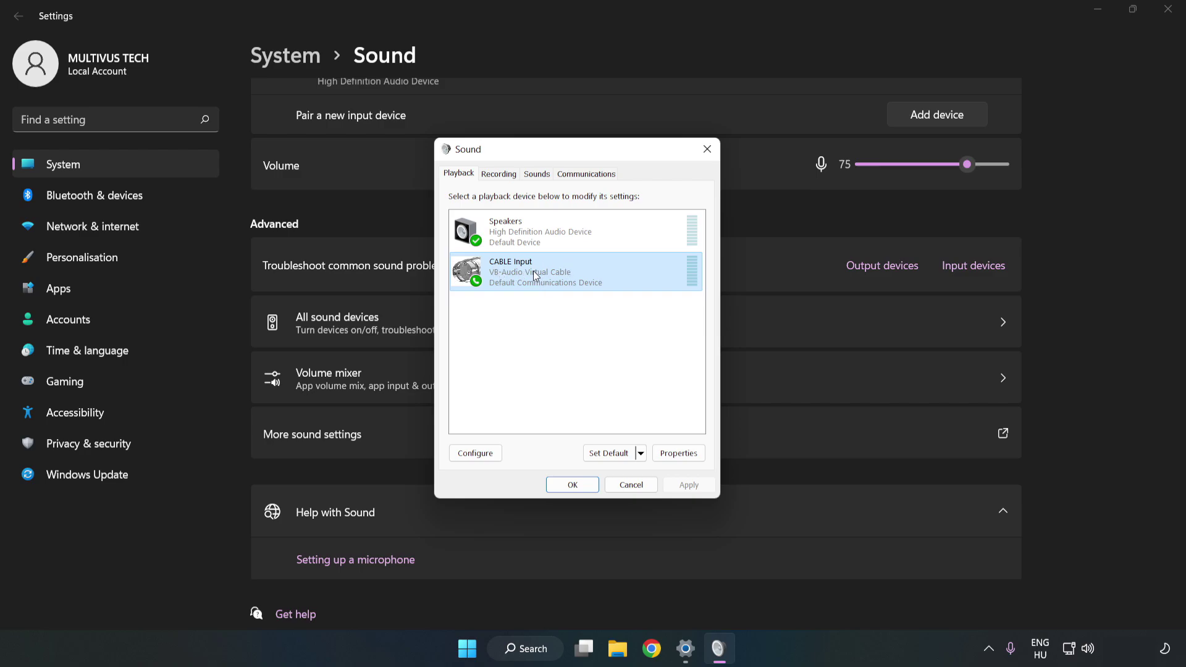
{"action": "right_click", "coordinate": [594, 272]}
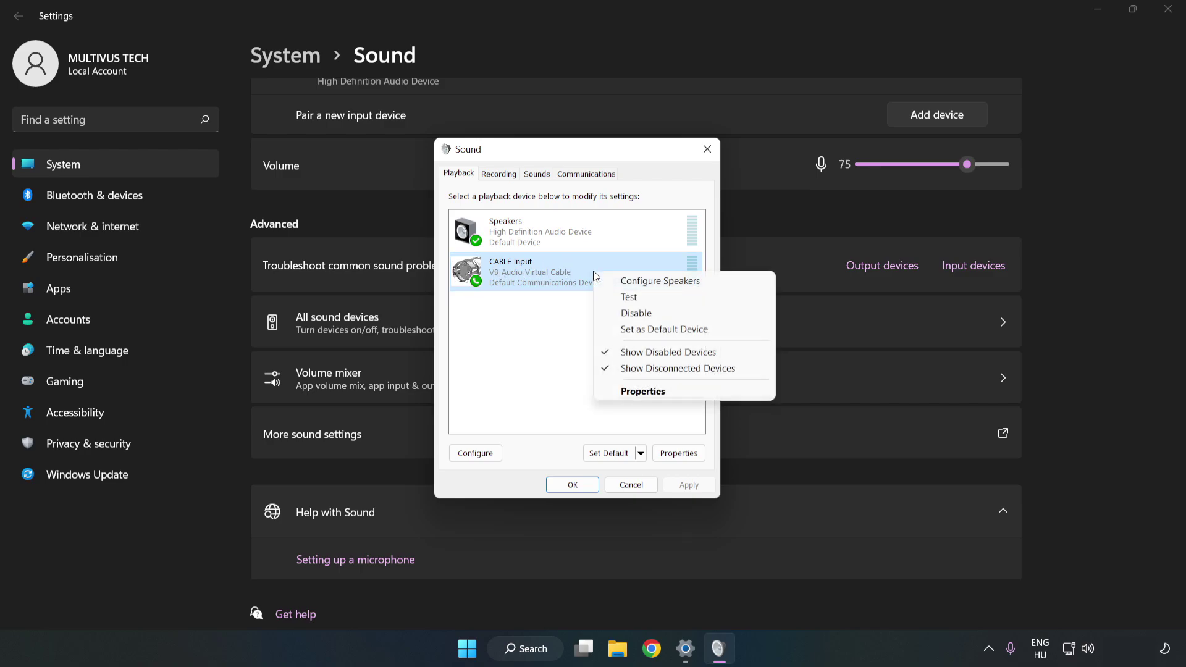
{"action": "left_click", "coordinate": [664, 320]}
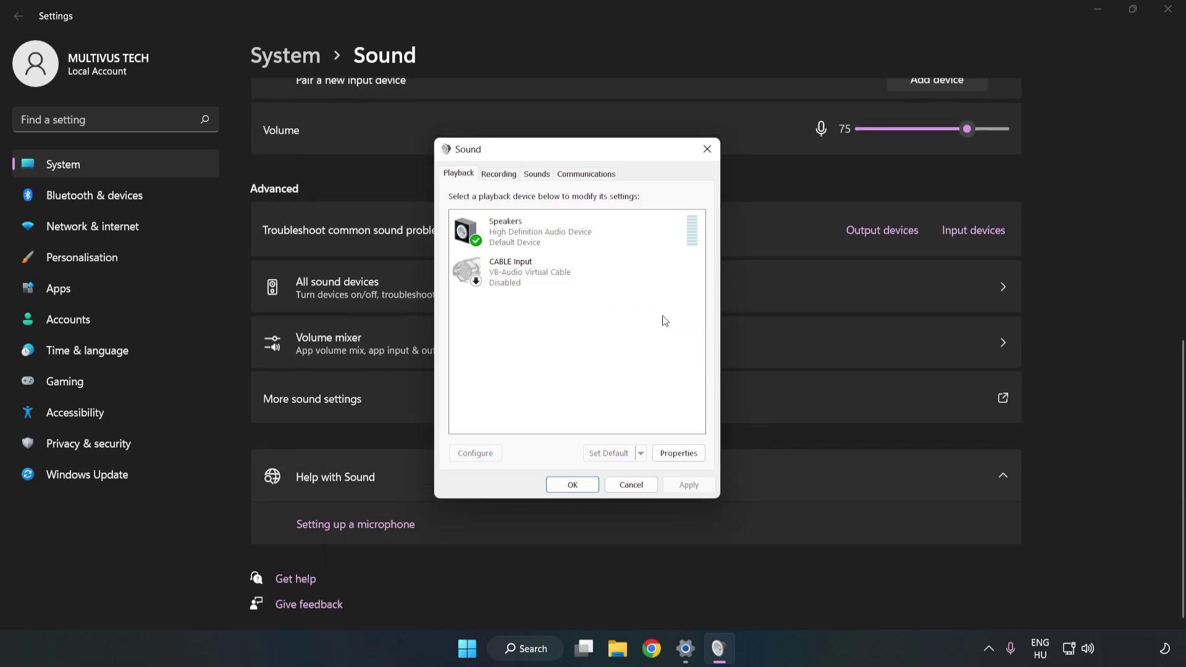
{"action": "left_click", "coordinate": [512, 252]}
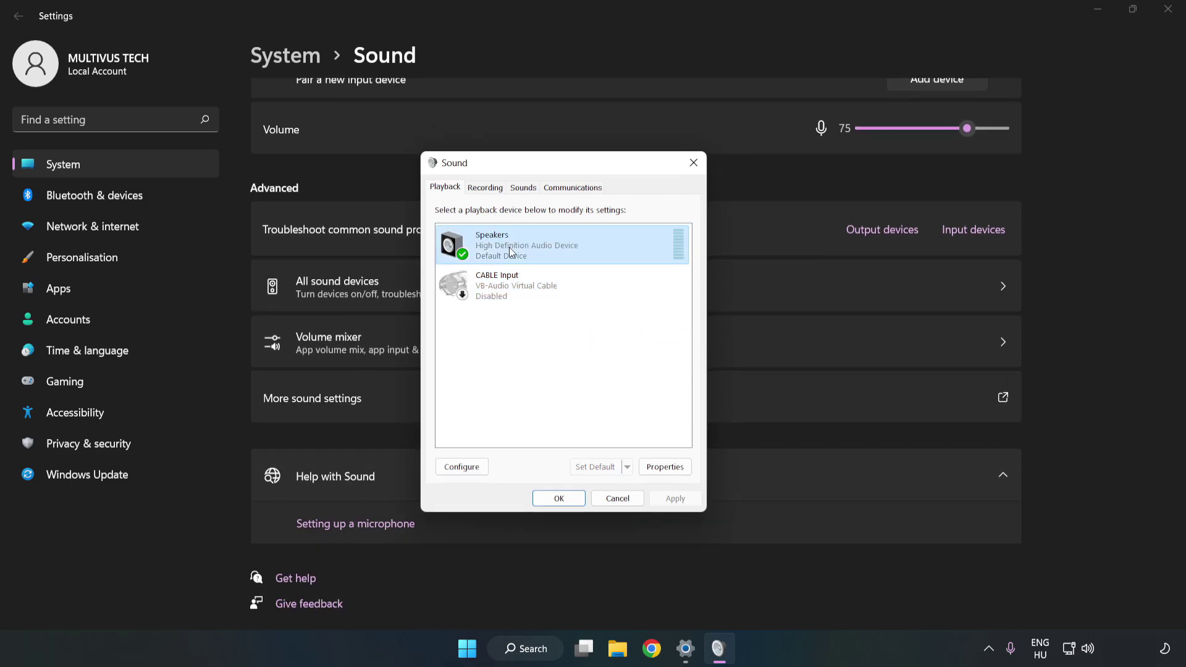
Step: Configure the Speakers as 7.1 Surround, keeping all optional and full-range speakers
{"action": "right_click", "coordinate": [605, 243]}
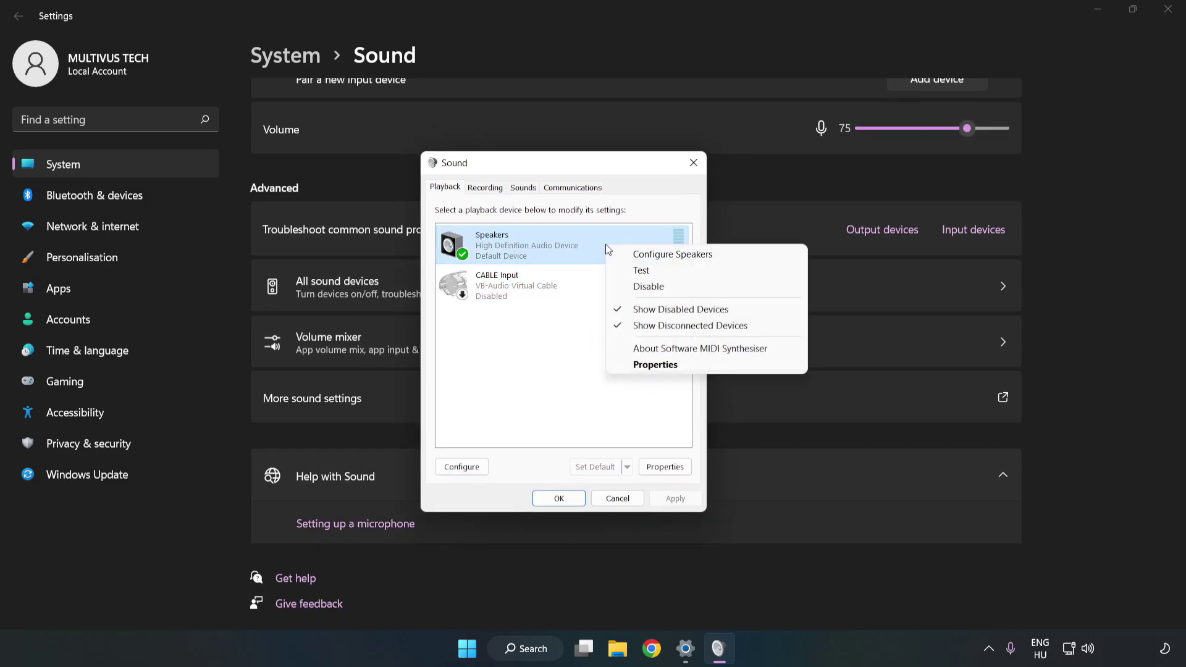
{"action": "left_click", "coordinate": [673, 255]}
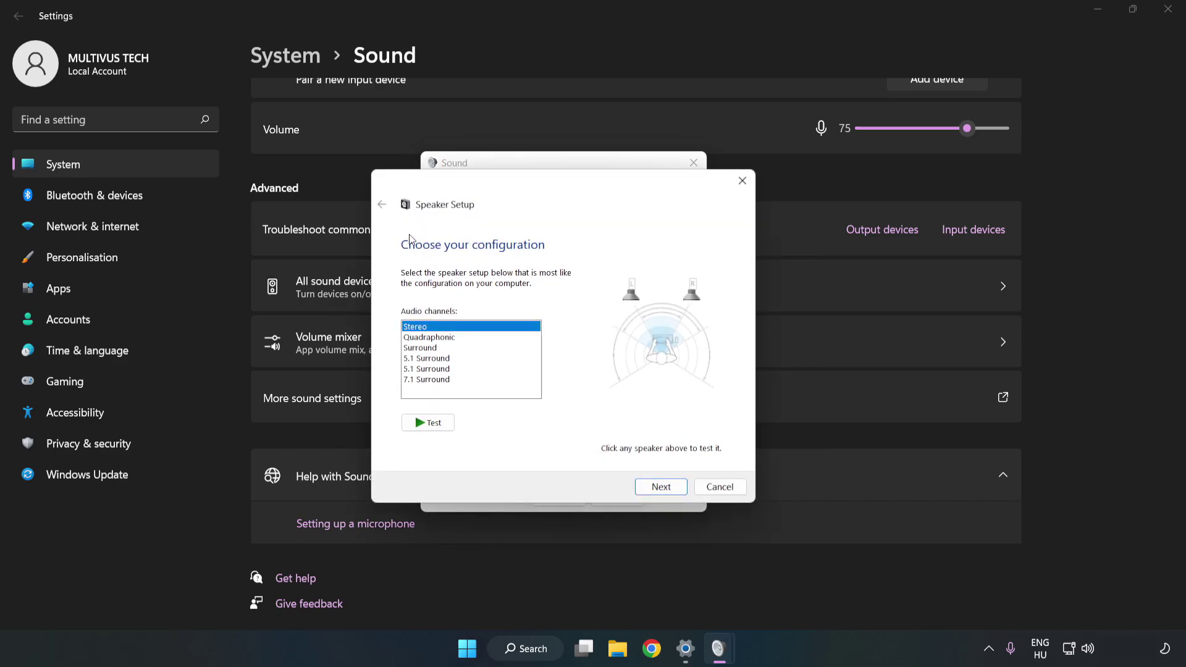
{"action": "left_click", "coordinate": [437, 338]}
{"action": "left_click", "coordinate": [436, 382]}
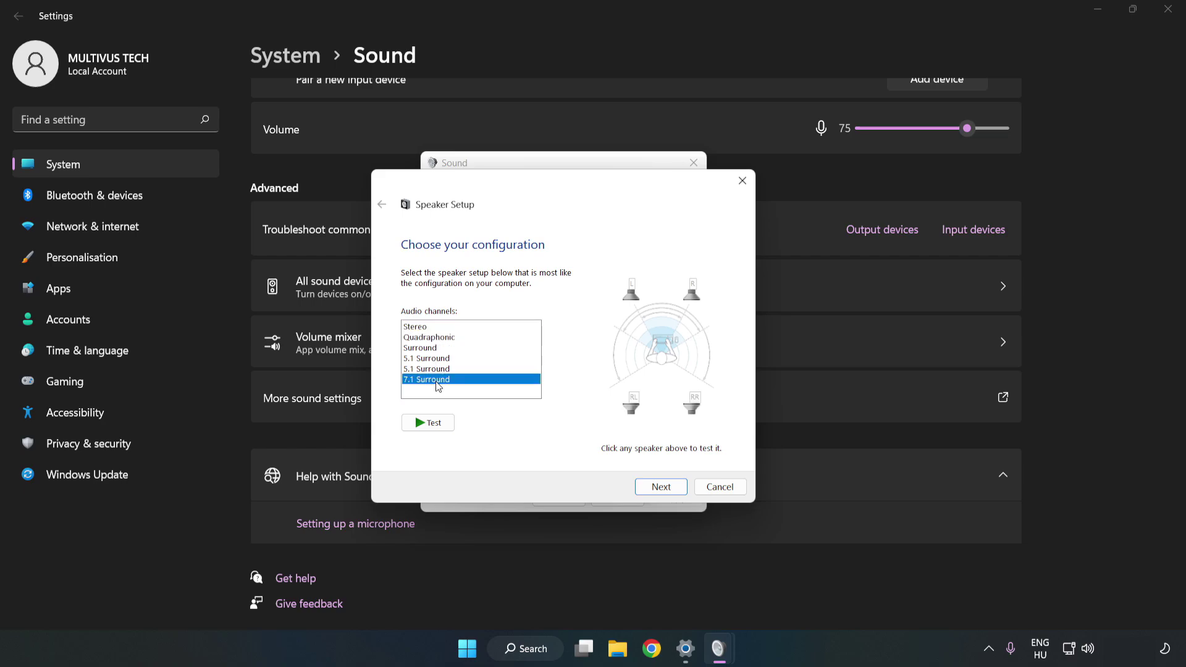
{"action": "left_click", "coordinate": [660, 487]}
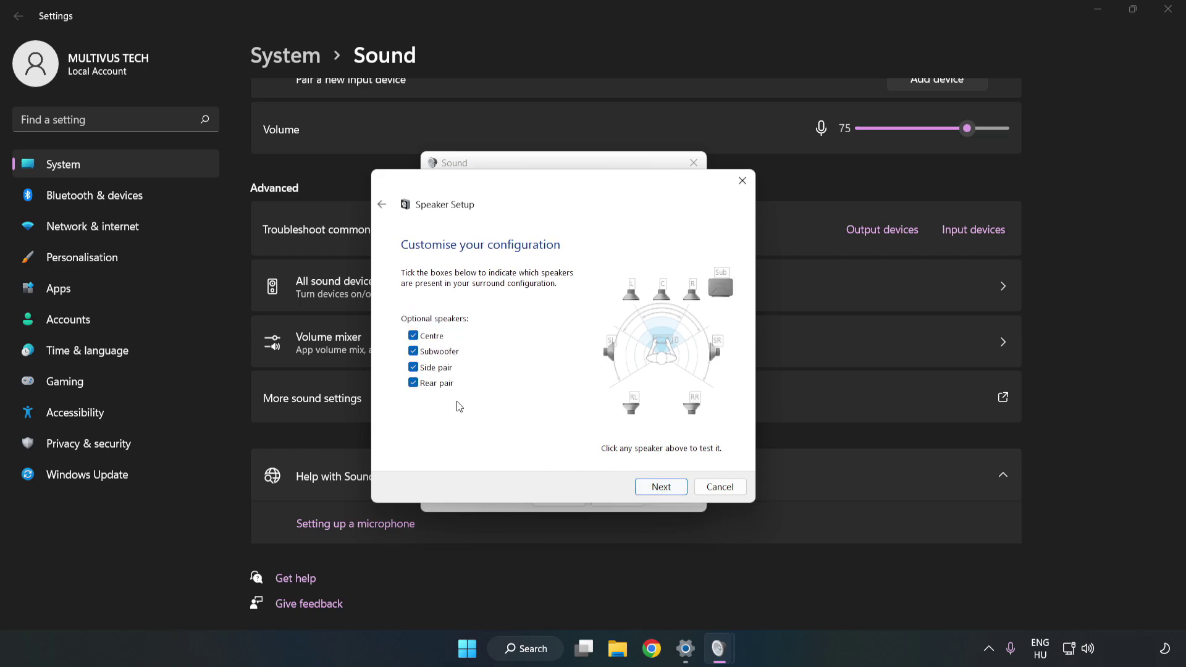
{"action": "left_click", "coordinate": [656, 486]}
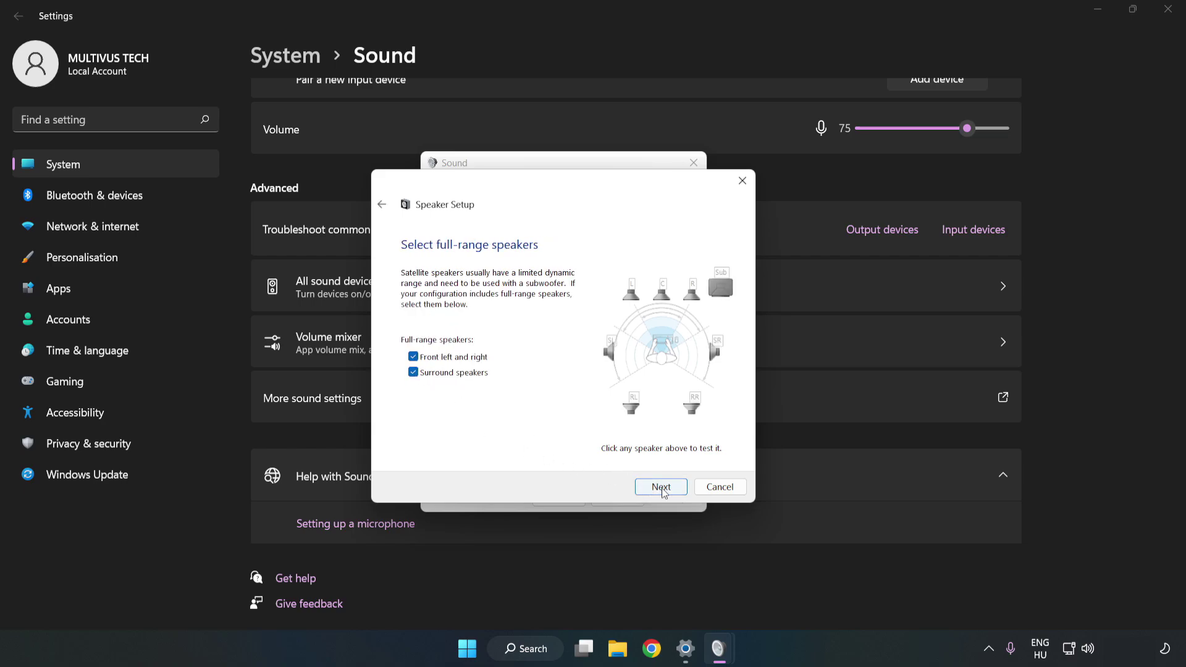
{"action": "left_click", "coordinate": [662, 487]}
{"action": "left_click", "coordinate": [661, 487]}
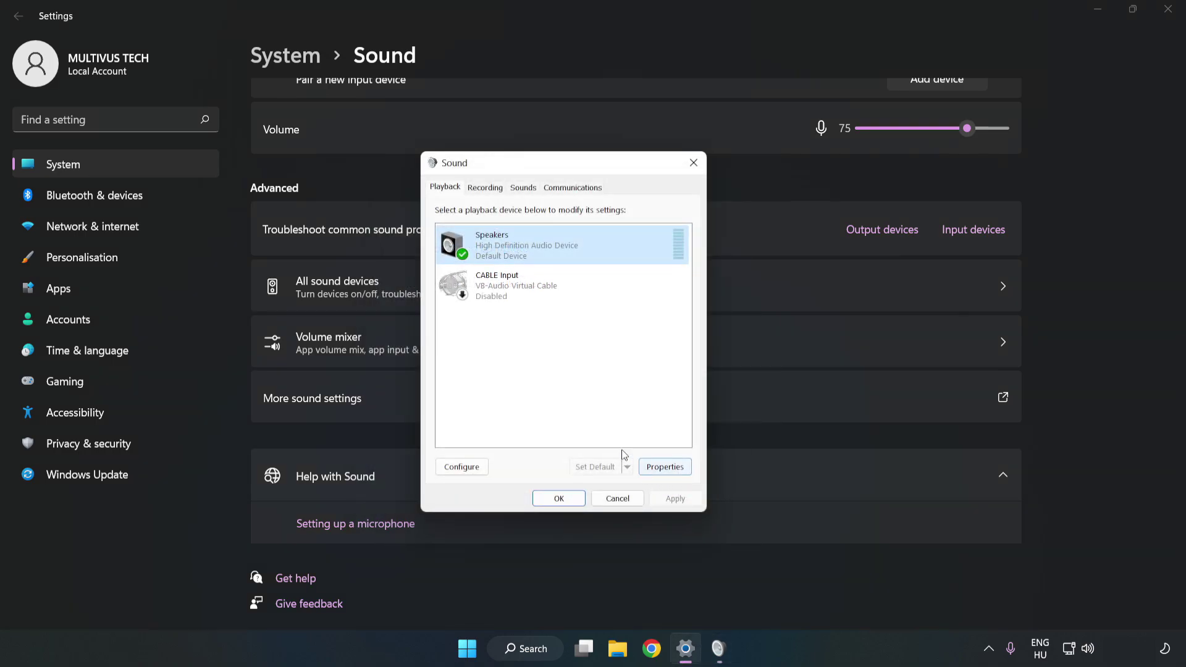
Step: Tick 'Disable all enhancements' on the Enhancements tab of Speakers Properties
{"action": "left_click", "coordinate": [674, 474]}
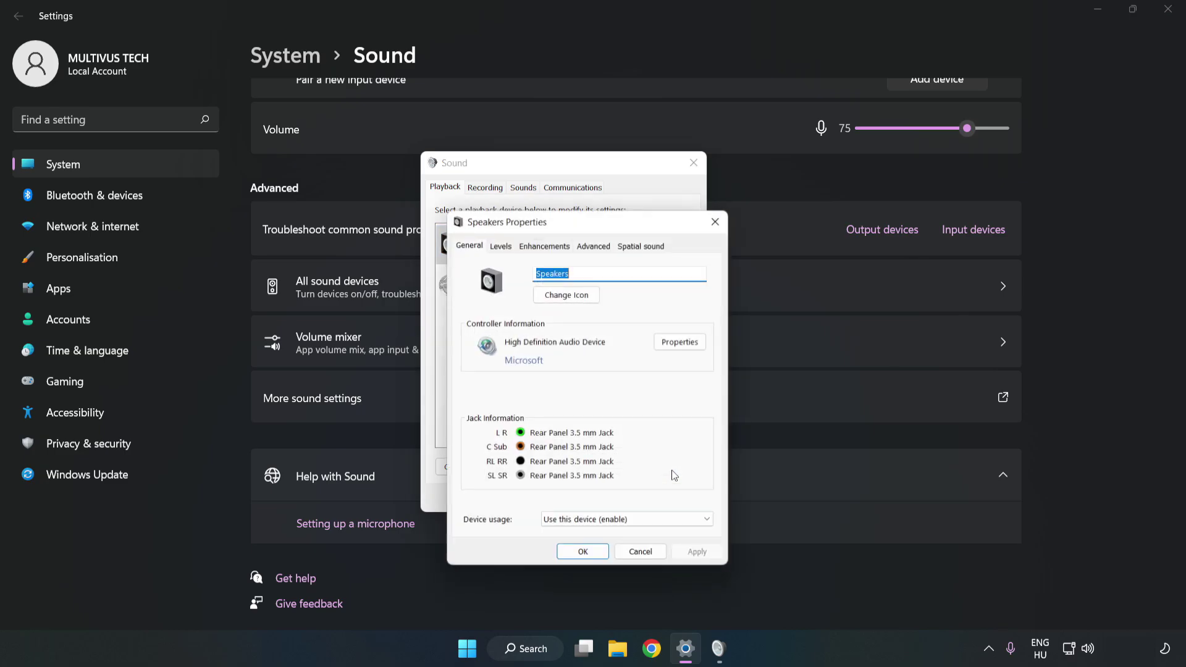
{"action": "left_click_drag", "start_coordinate": [596, 235], "coordinate": [561, 168]}
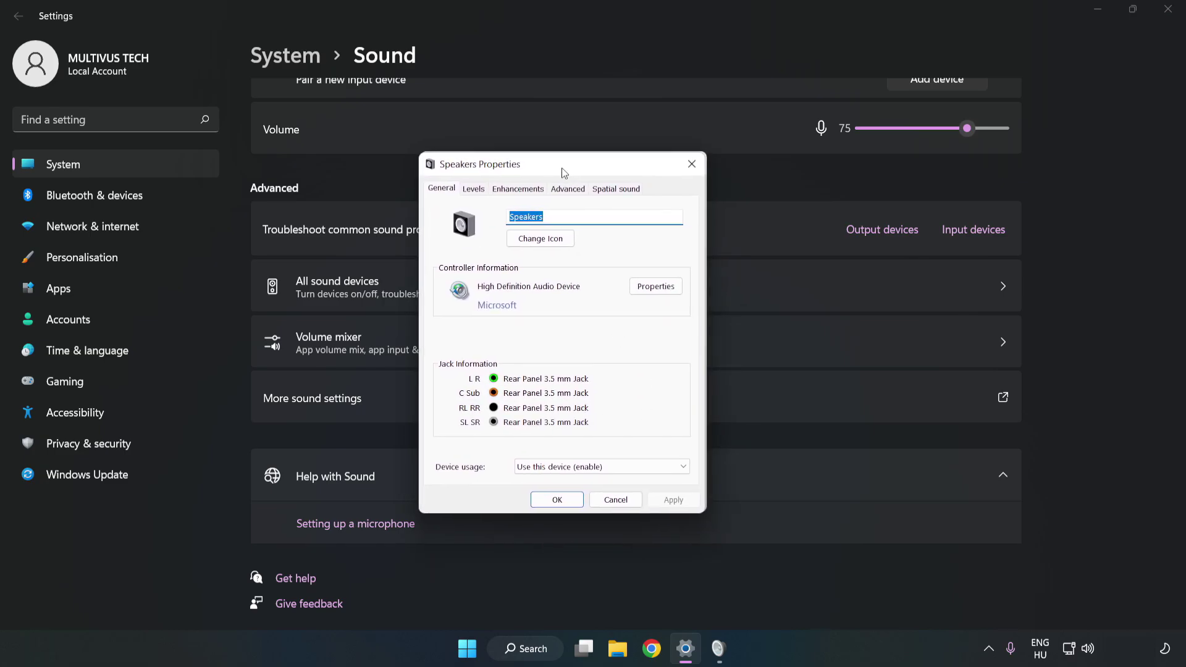
{"action": "left_click", "coordinate": [517, 190]}
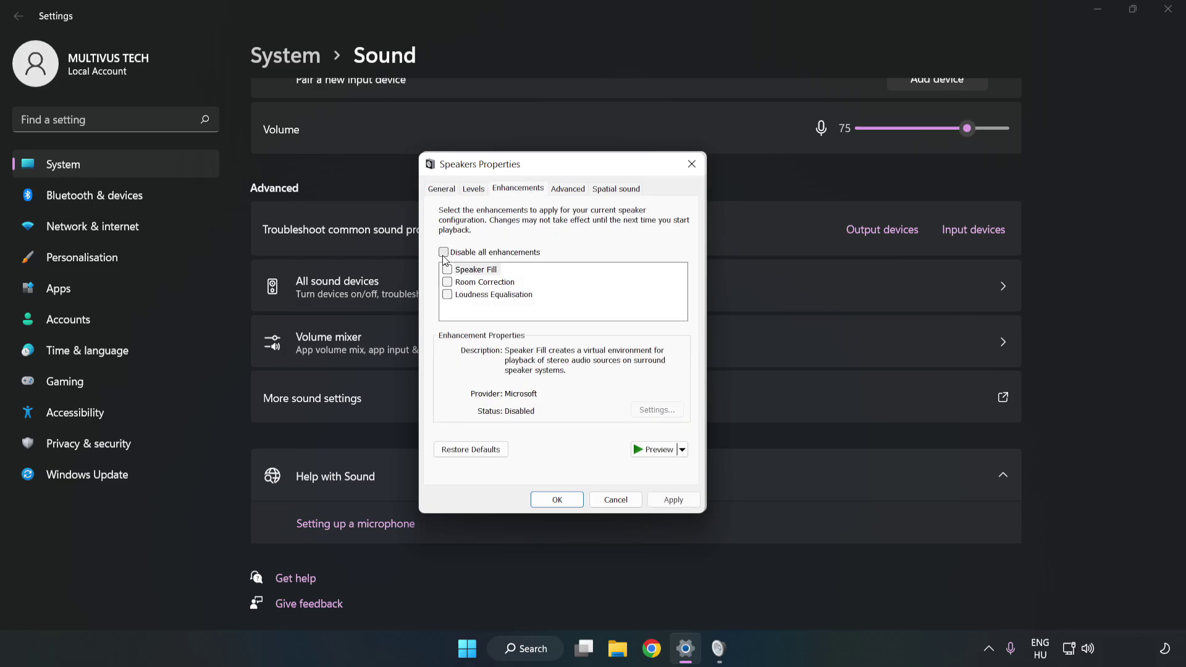
{"action": "left_click", "coordinate": [443, 253]}
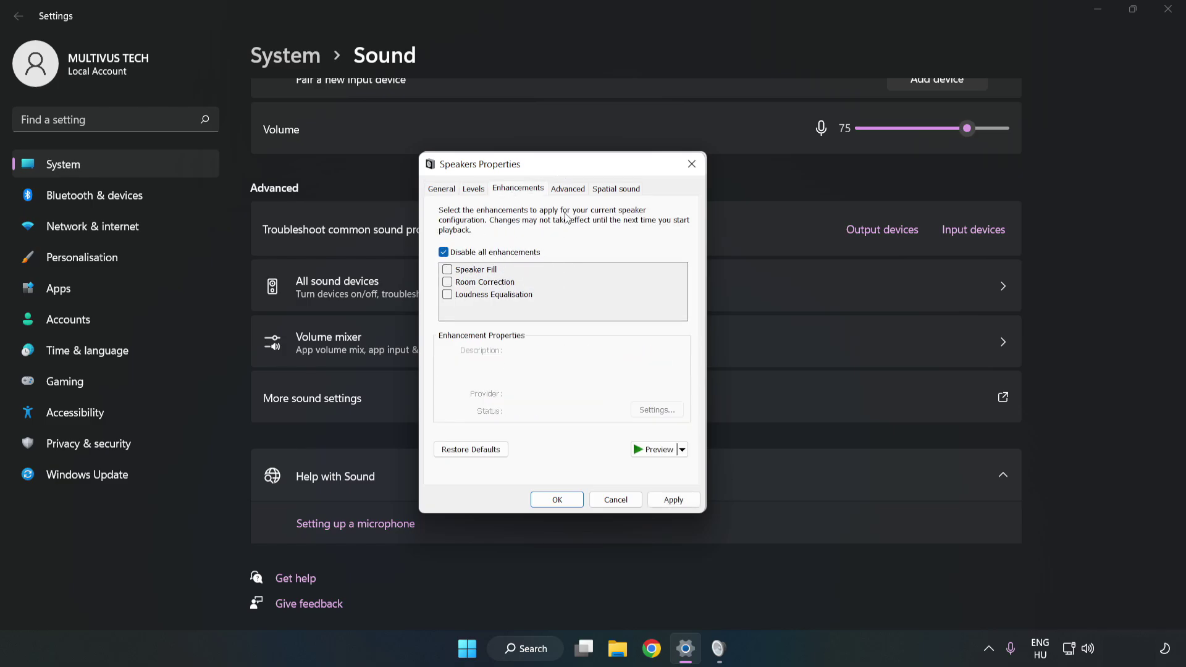
Step: Set Default Format to 16 bit, 48000 Hz (DVD Quality), apply it, and close both Sound dialogs
{"action": "left_click", "coordinate": [568, 191]}
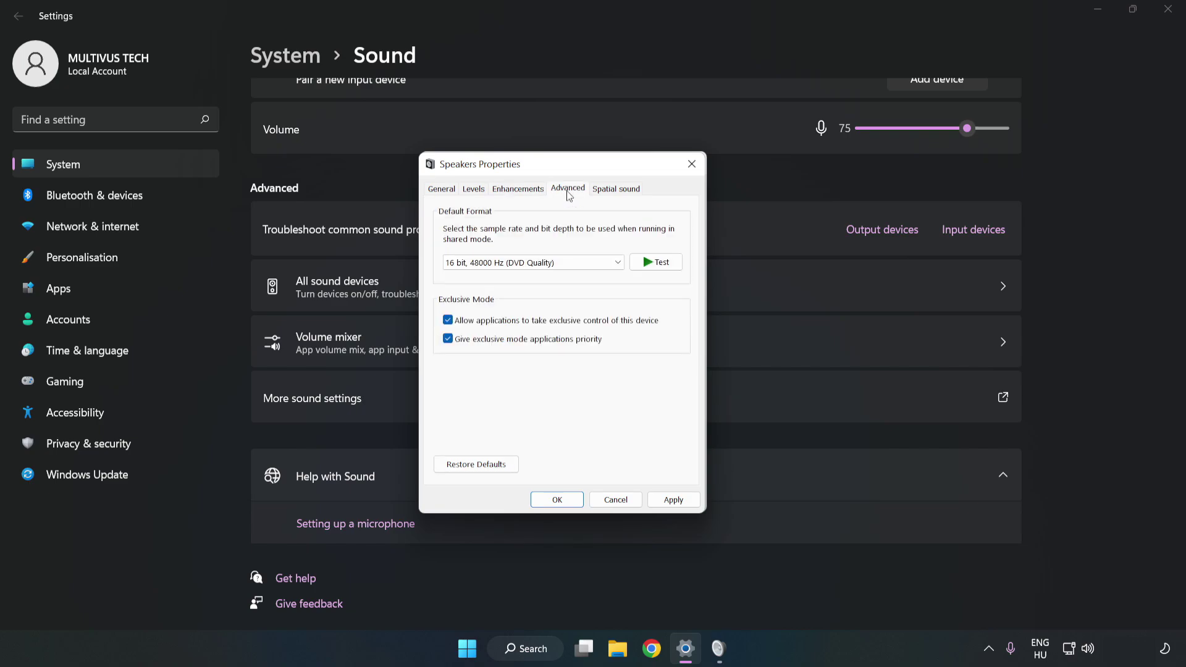
{"action": "left_click", "coordinate": [569, 263]}
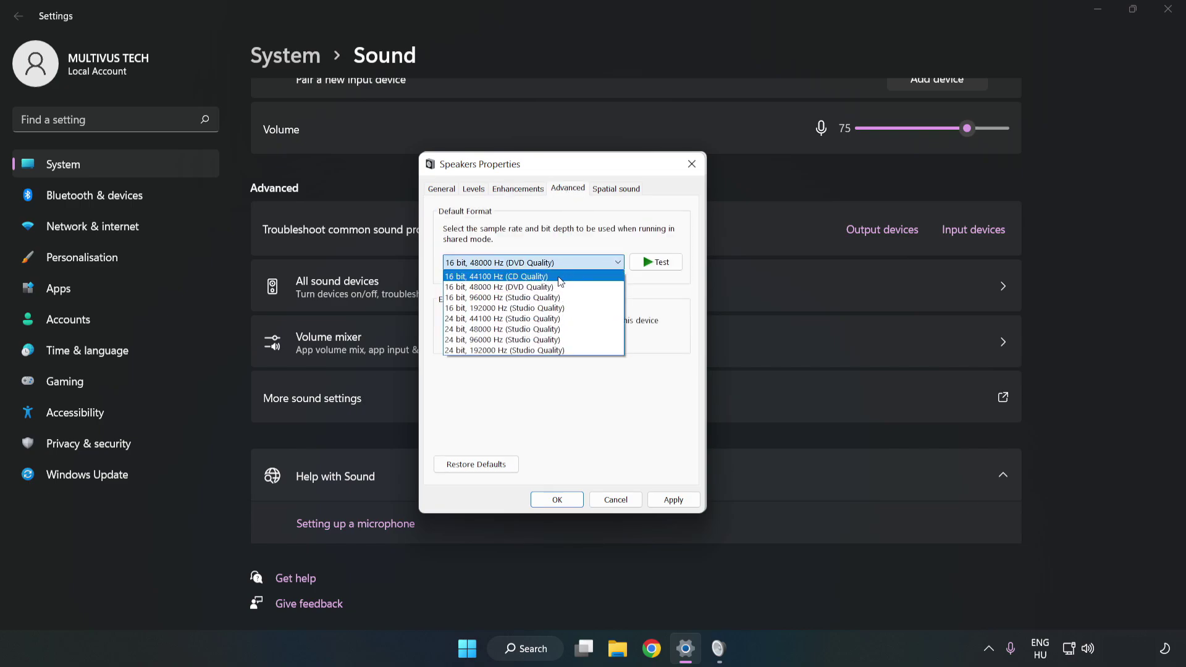
{"action": "left_click", "coordinate": [551, 285]}
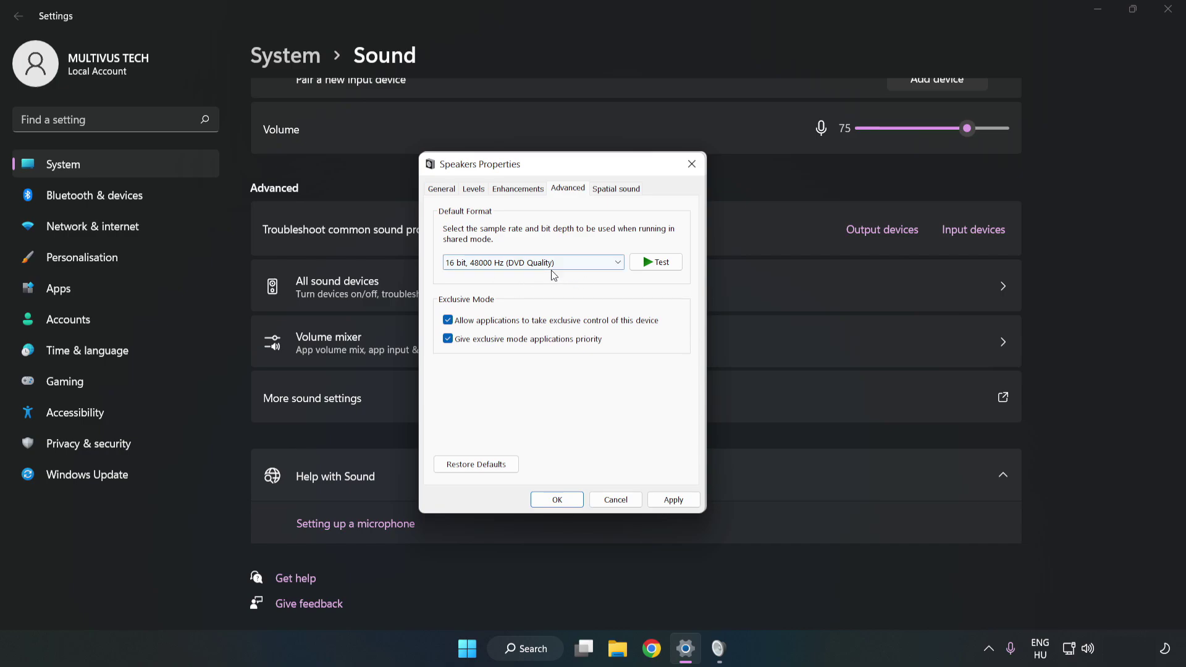
{"action": "left_click", "coordinate": [675, 500]}
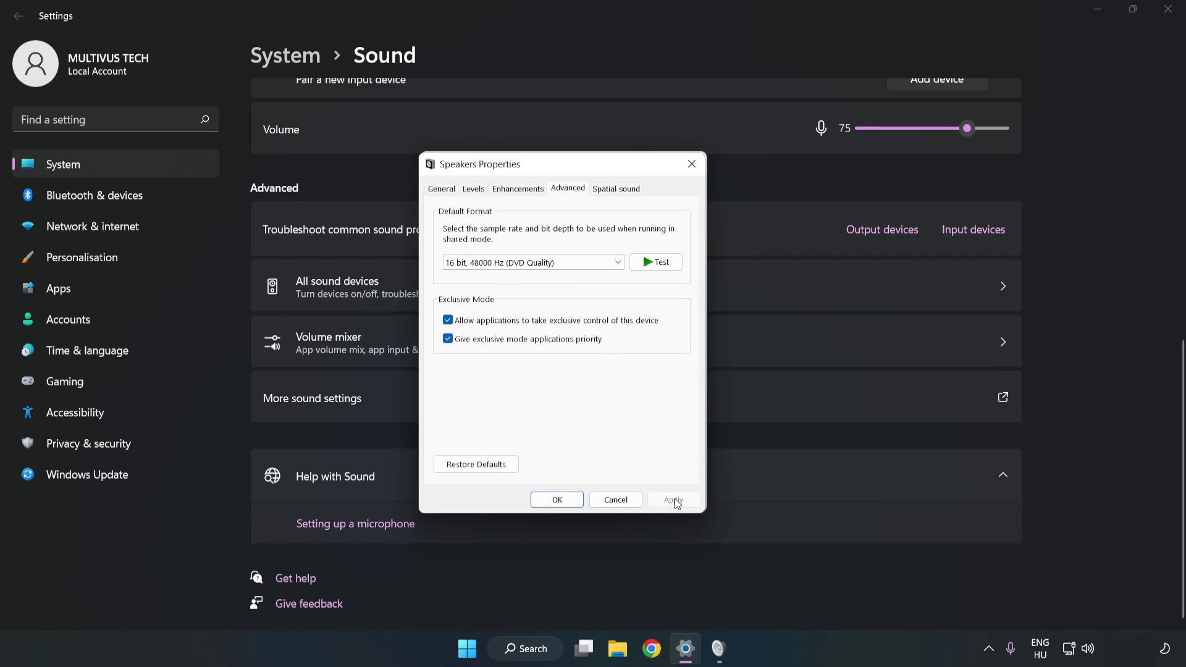
{"action": "left_click", "coordinate": [557, 500]}
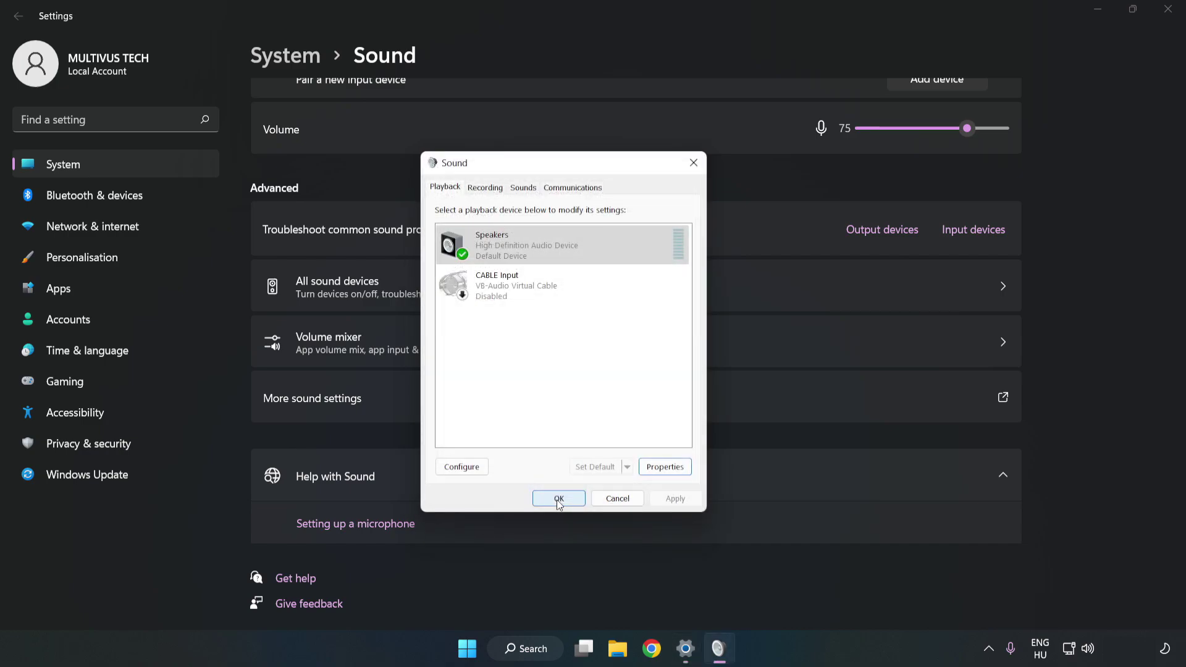
{"action": "left_click", "coordinate": [557, 498]}
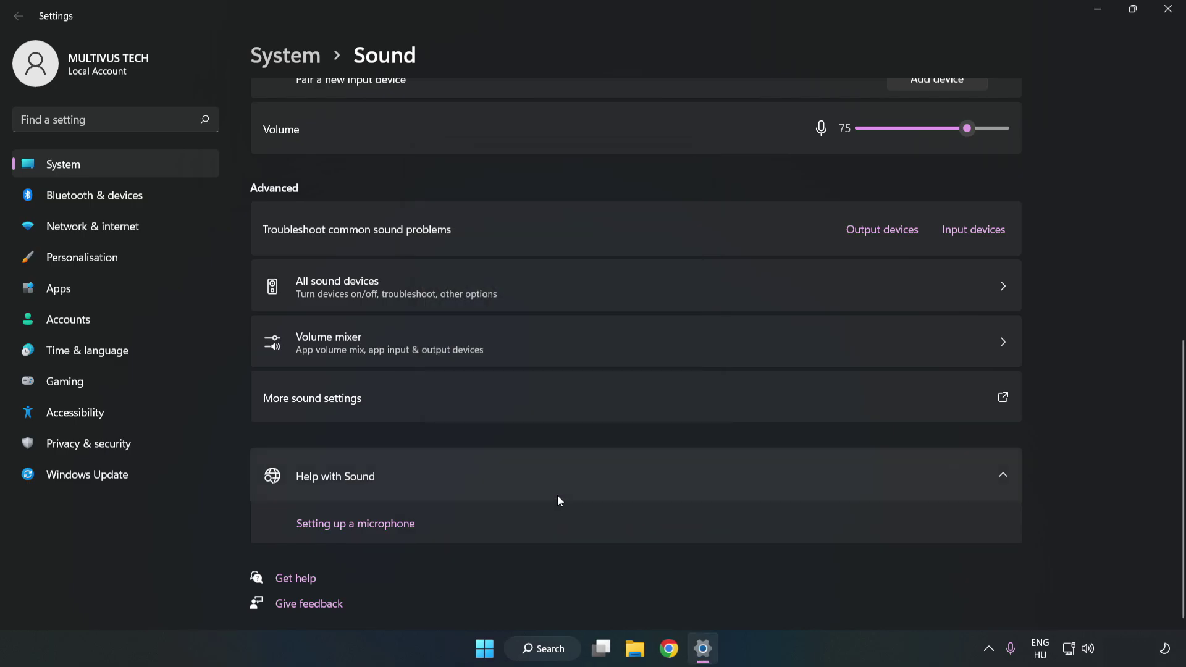
Step: Close Settings and search the Start menu for 'device manager'
{"action": "left_click", "coordinate": [1159, 15]}
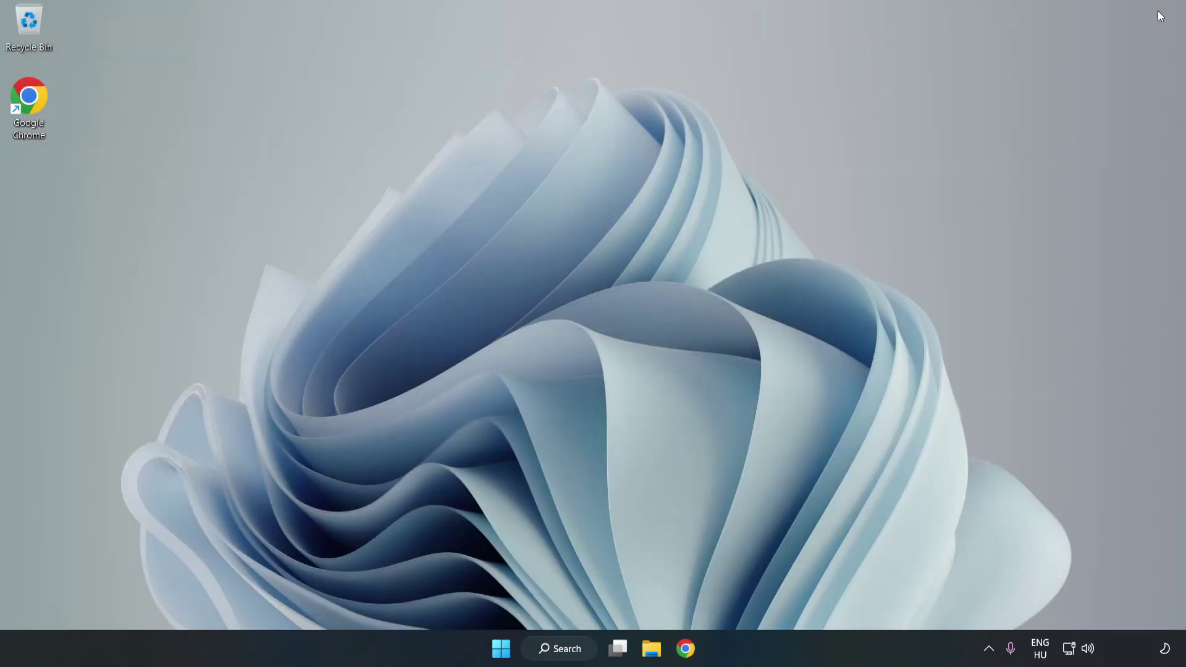
{"action": "left_click", "coordinate": [501, 648]}
{"action": "left_click", "coordinate": [785, 596]}
{"action": "left_click", "coordinate": [583, 651]}
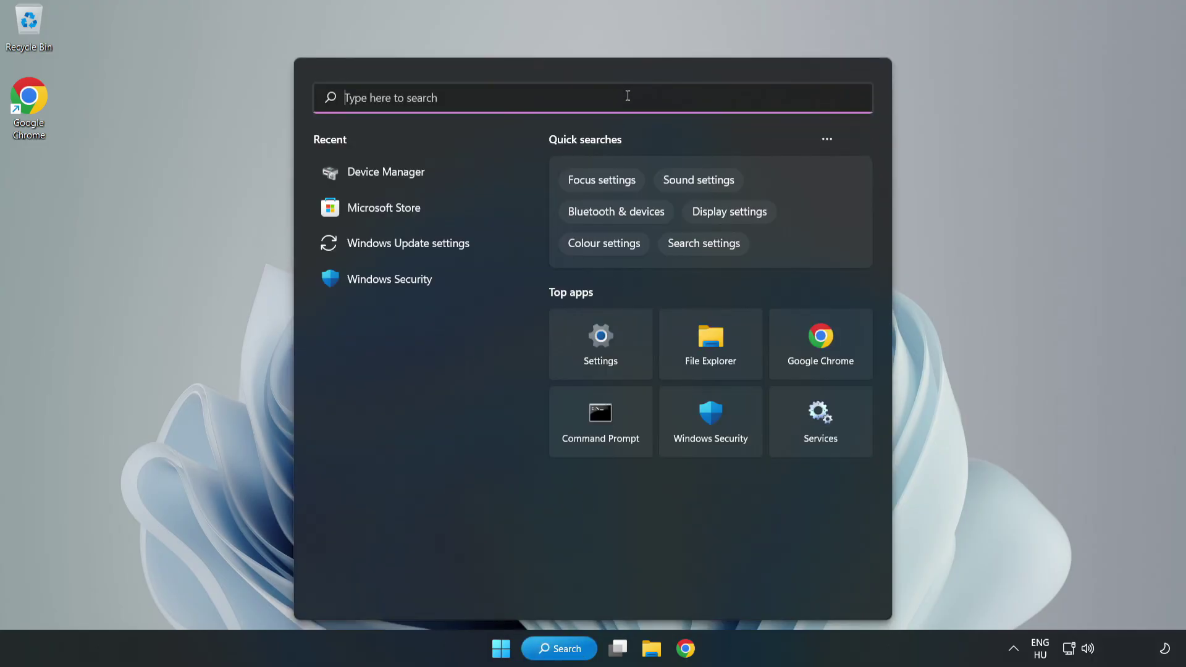
{"action": "type", "text": "device mag"}
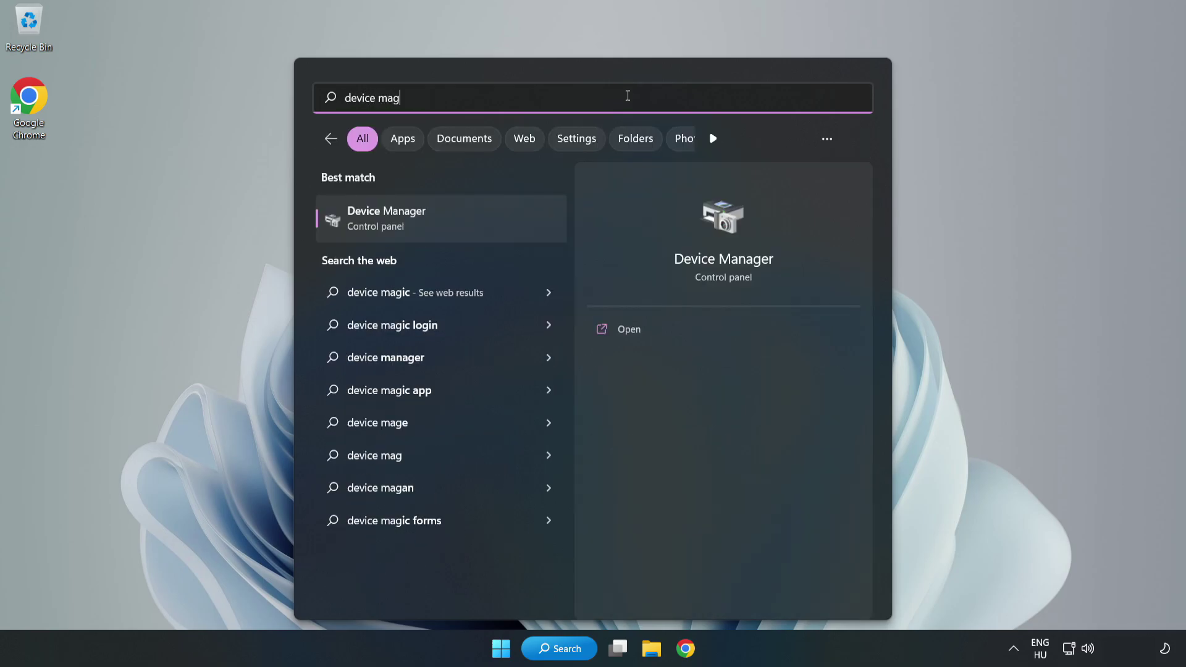
{"action": "key", "text": "BackSpace"}
{"action": "type", "text": "nager"}
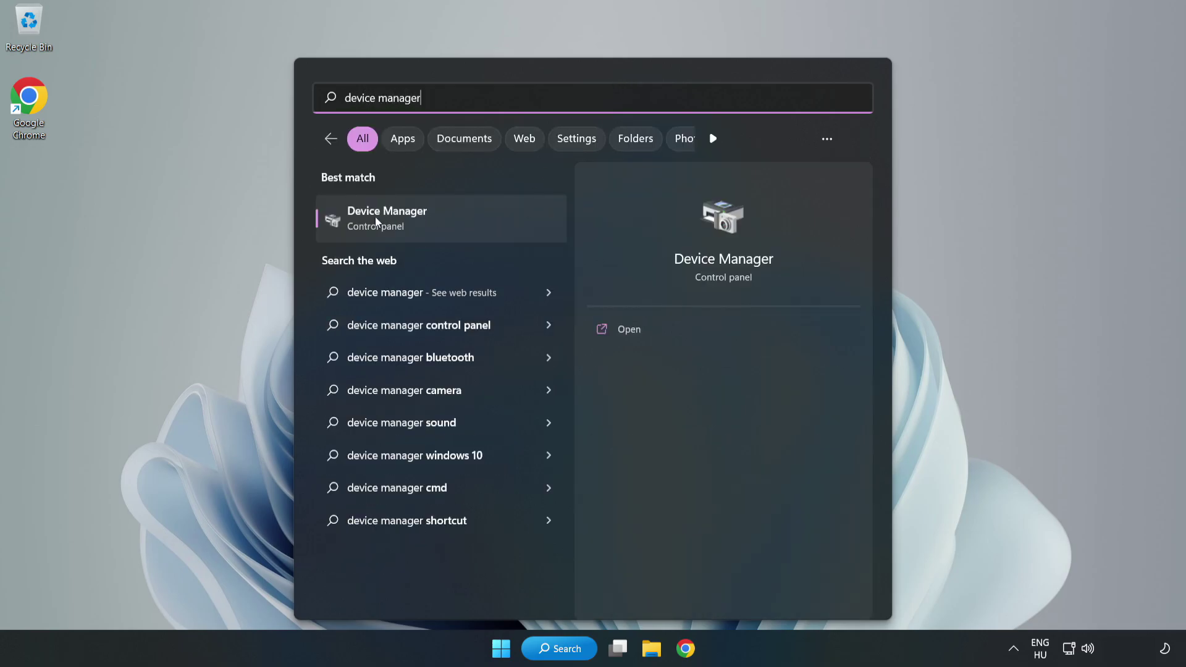
Step: Open Device Manager and choose Update driver for High Definition Audio Device under Sound, video and game controllers
{"action": "left_click", "coordinate": [461, 219]}
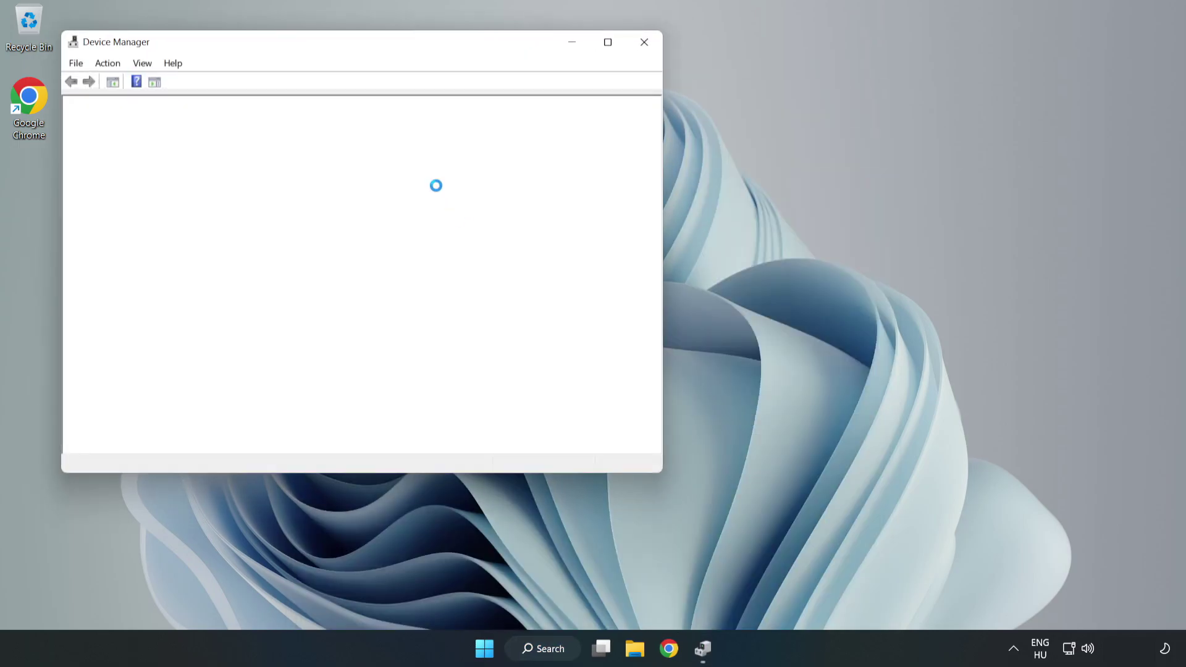
{"action": "left_click_drag", "start_coordinate": [327, 45], "coordinate": [537, 94]}
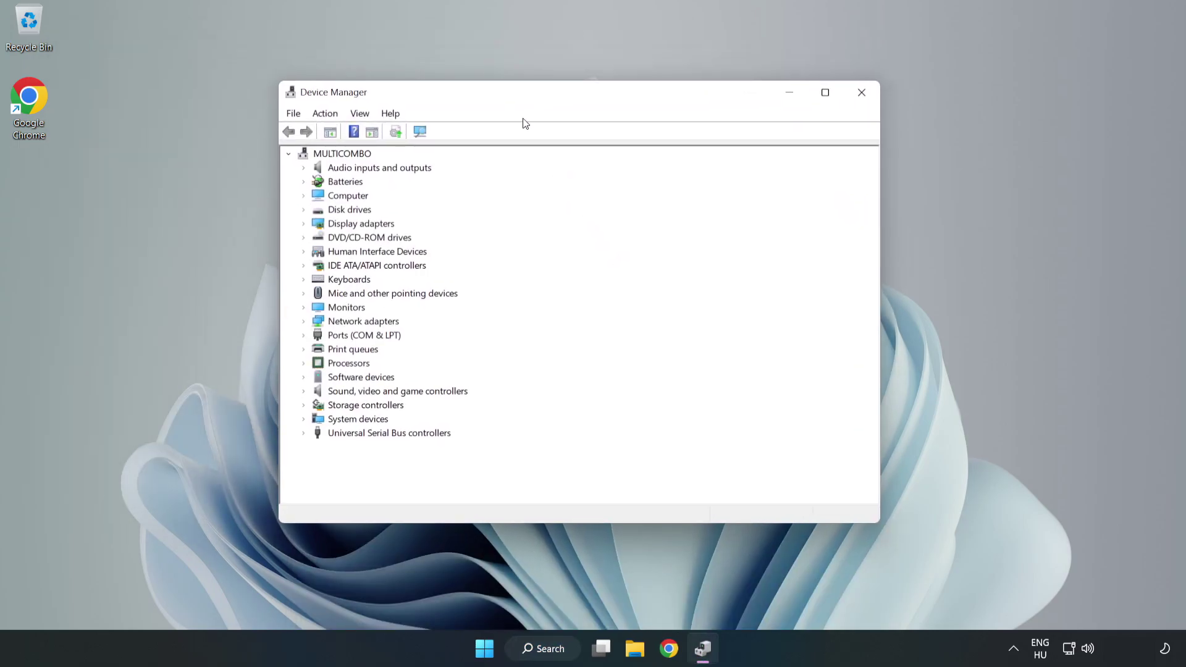
{"action": "left_click", "coordinate": [336, 396]}
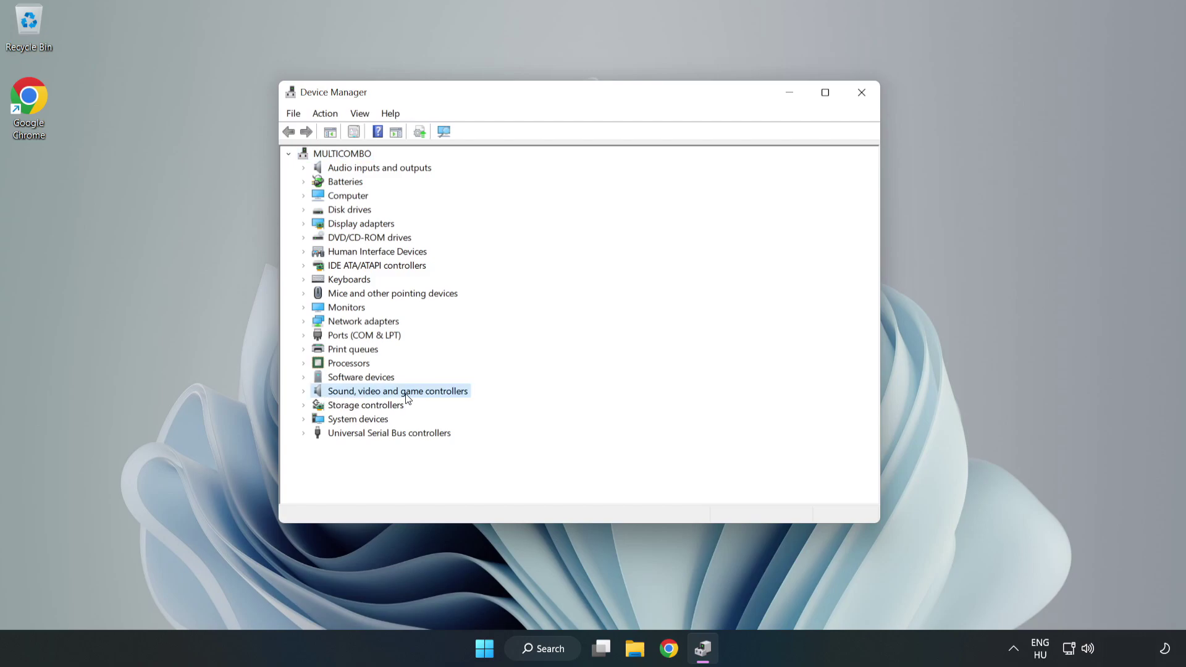
{"action": "left_click", "coordinate": [303, 392]}
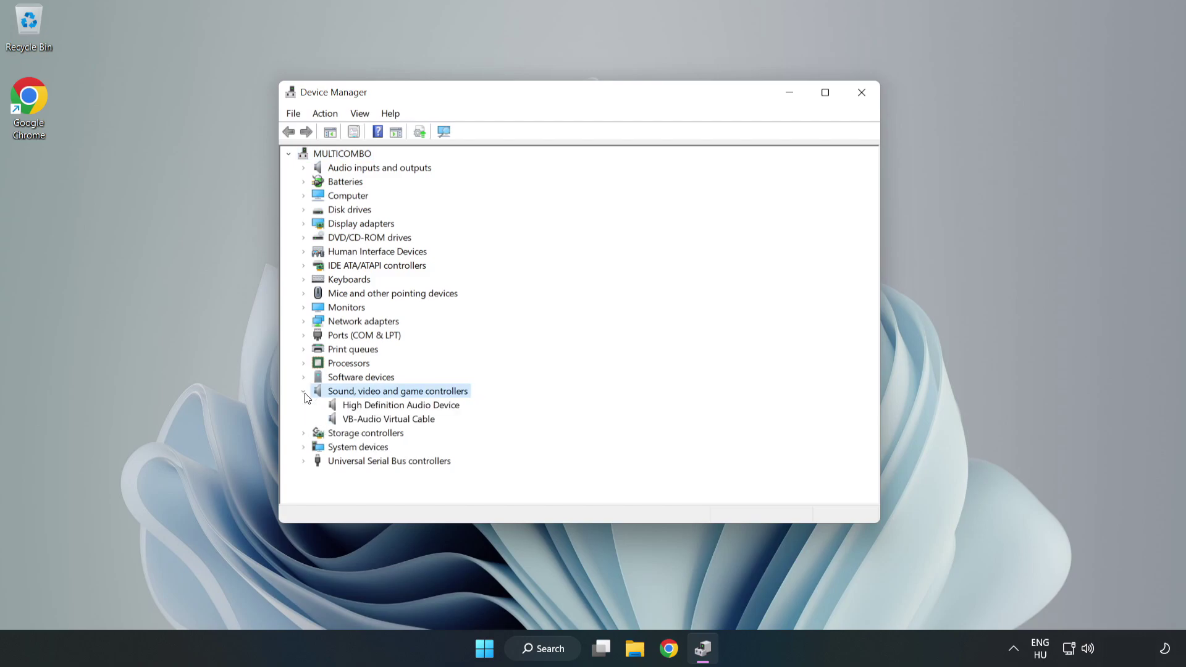
{"action": "left_click", "coordinate": [362, 405]}
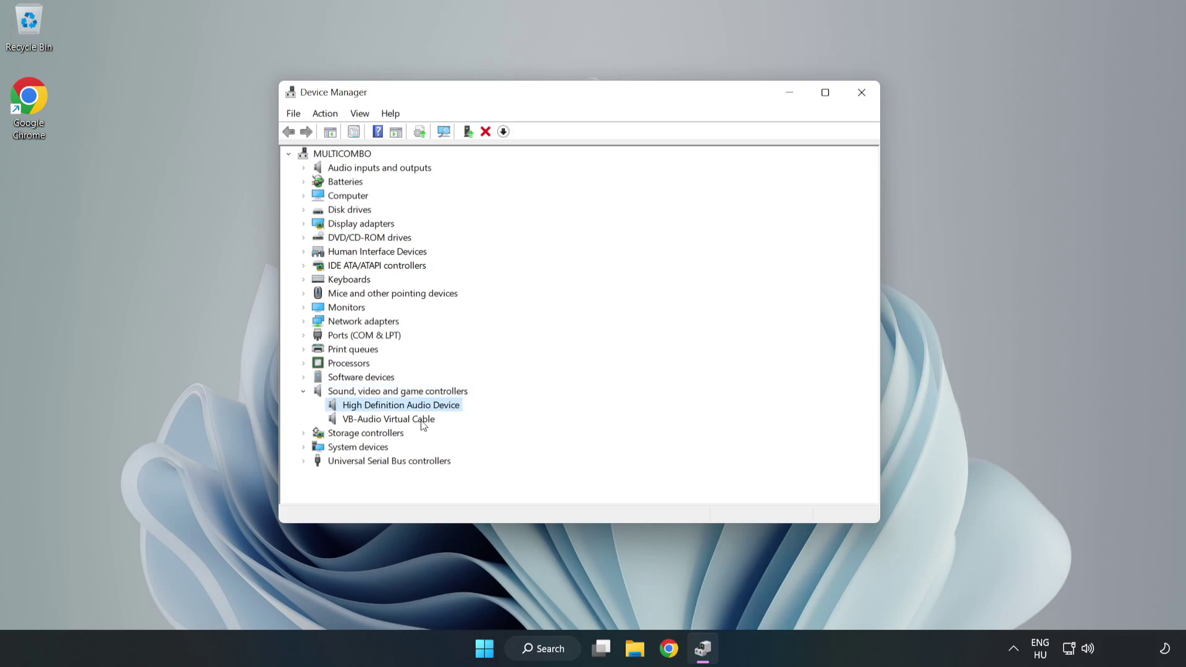
{"action": "right_click", "coordinate": [439, 407]}
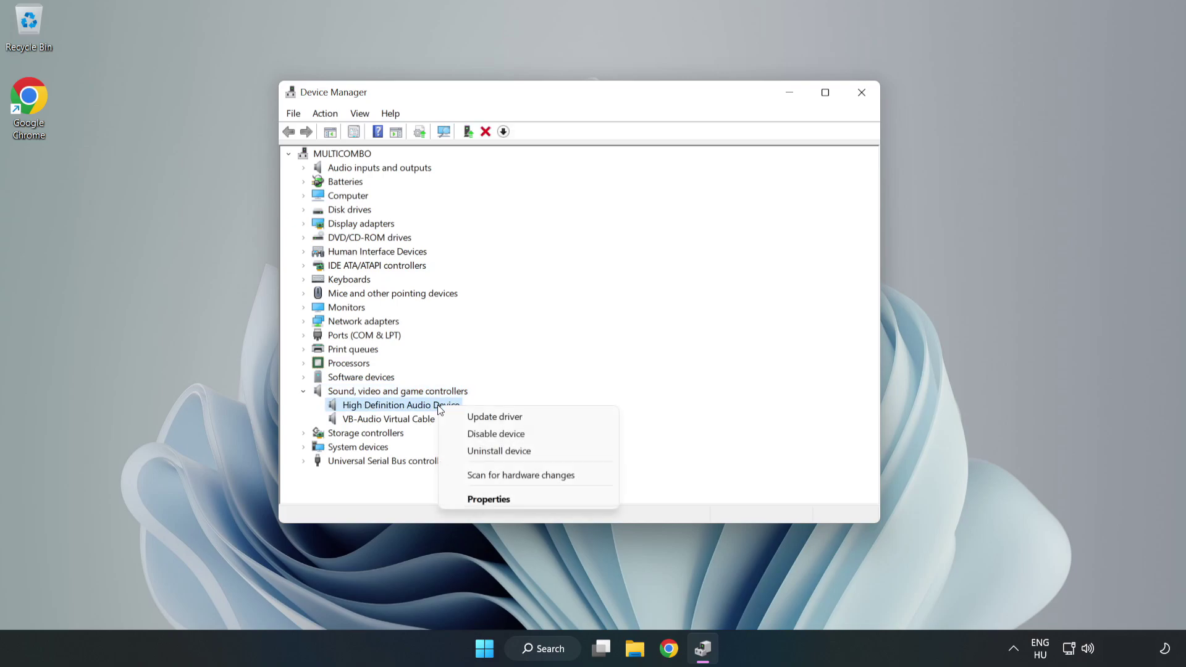
{"action": "left_click", "coordinate": [539, 418]}
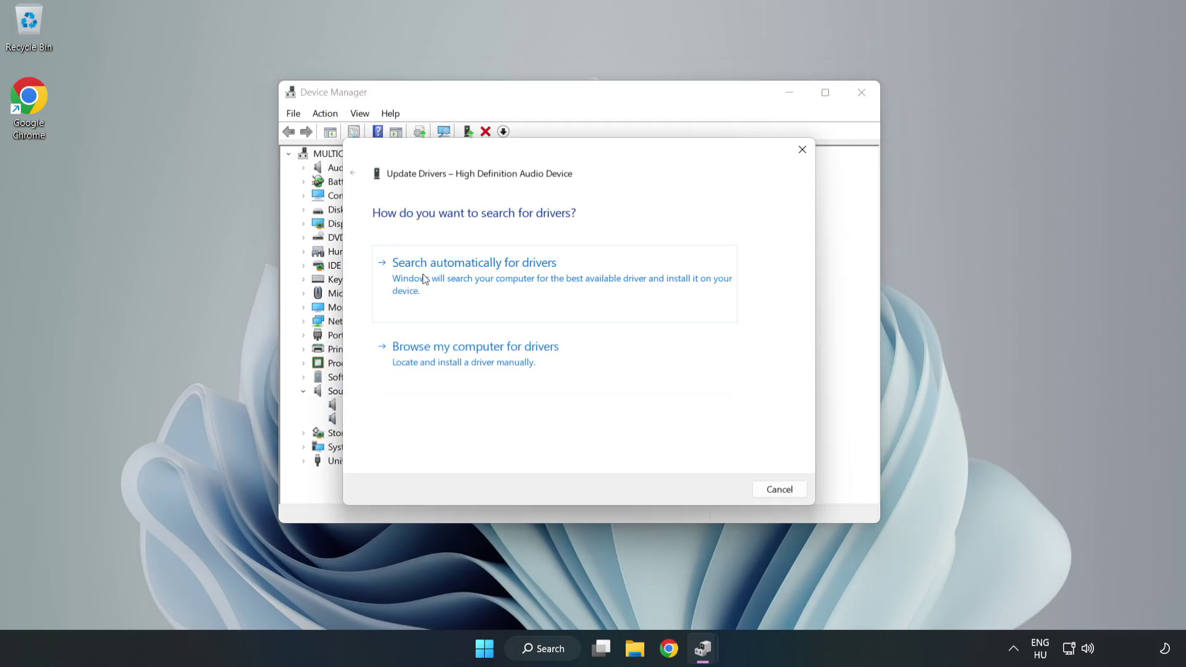
Step: Reinstall the High Definition Audio Device driver via Browse my computer > Let me pick, accepting the warning
{"action": "left_click", "coordinate": [517, 362]}
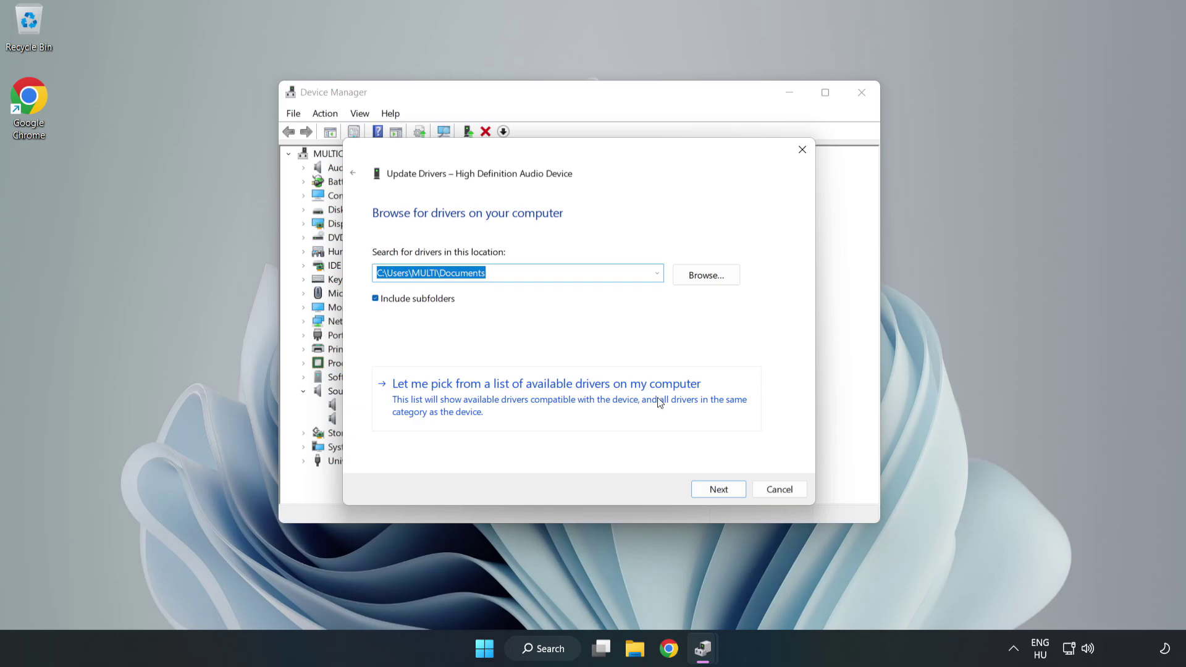
{"action": "left_click", "coordinate": [617, 408]}
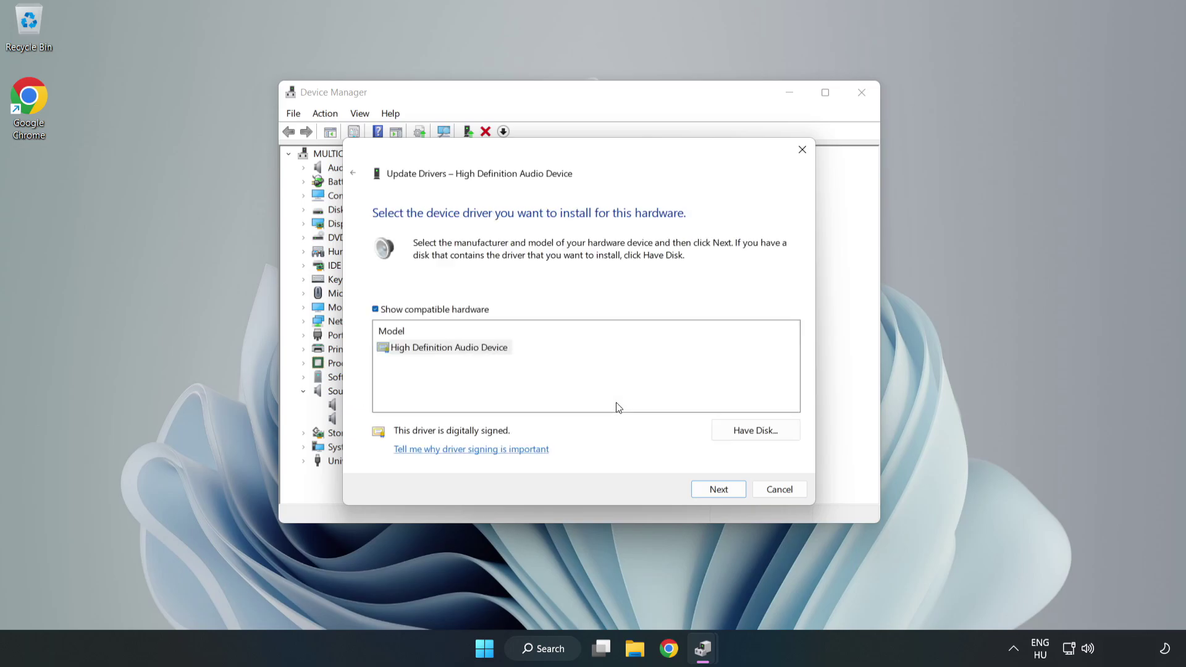
{"action": "left_click", "coordinate": [396, 352]}
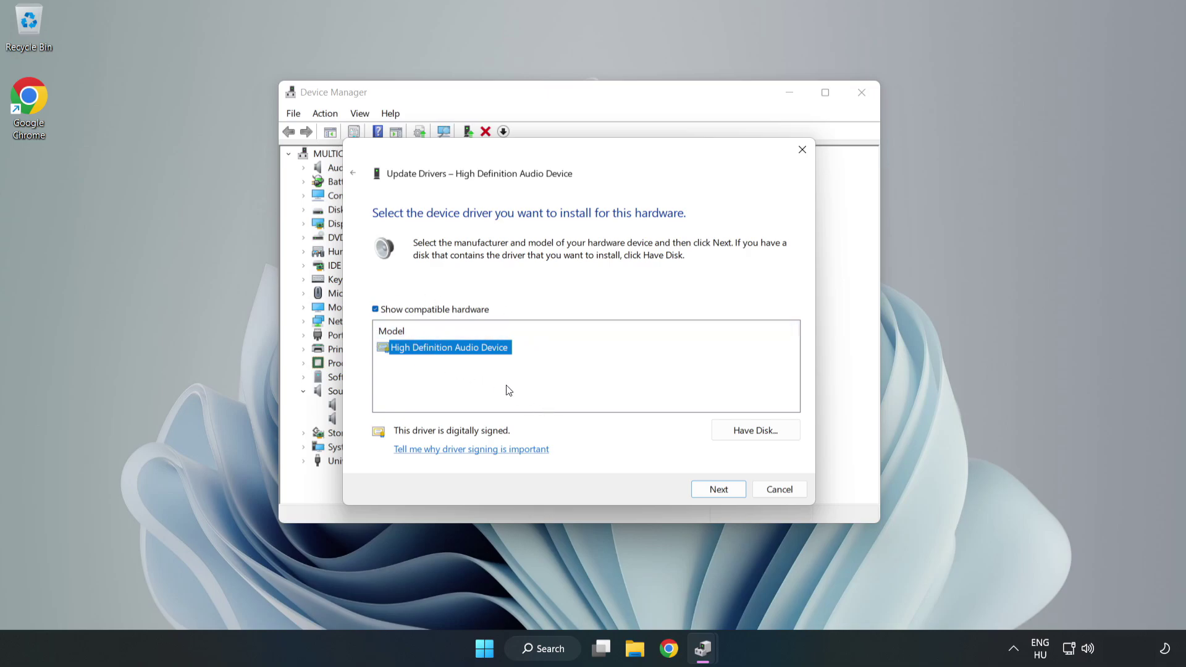
{"action": "left_click", "coordinate": [719, 491]}
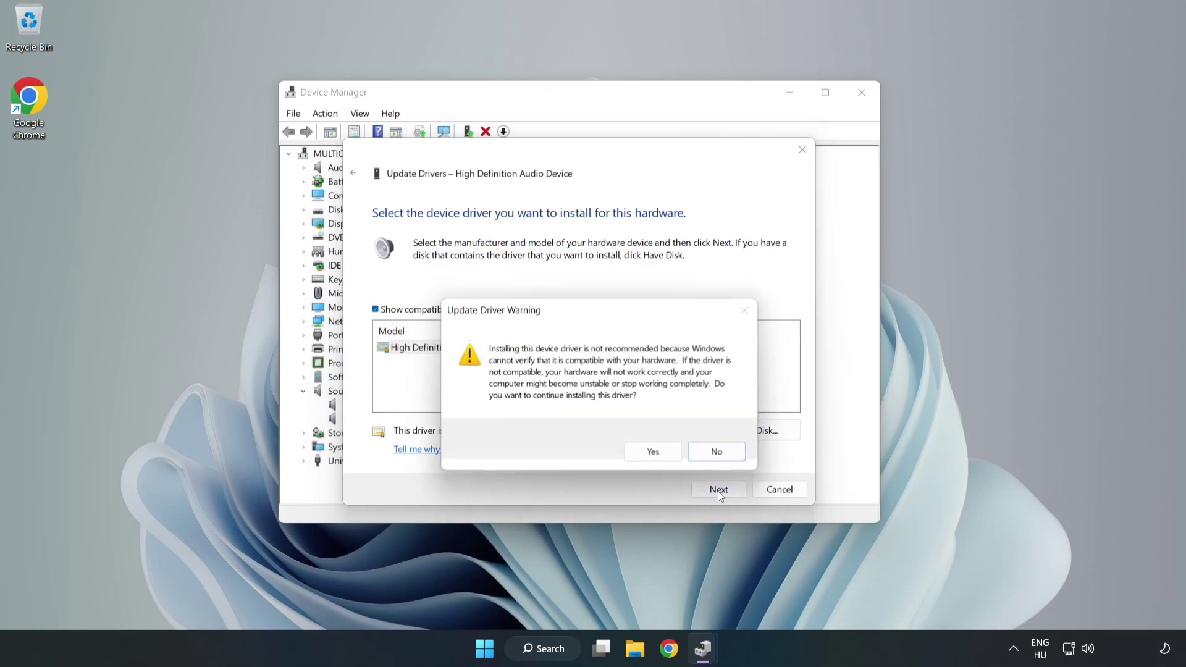
{"action": "left_click", "coordinate": [653, 451]}
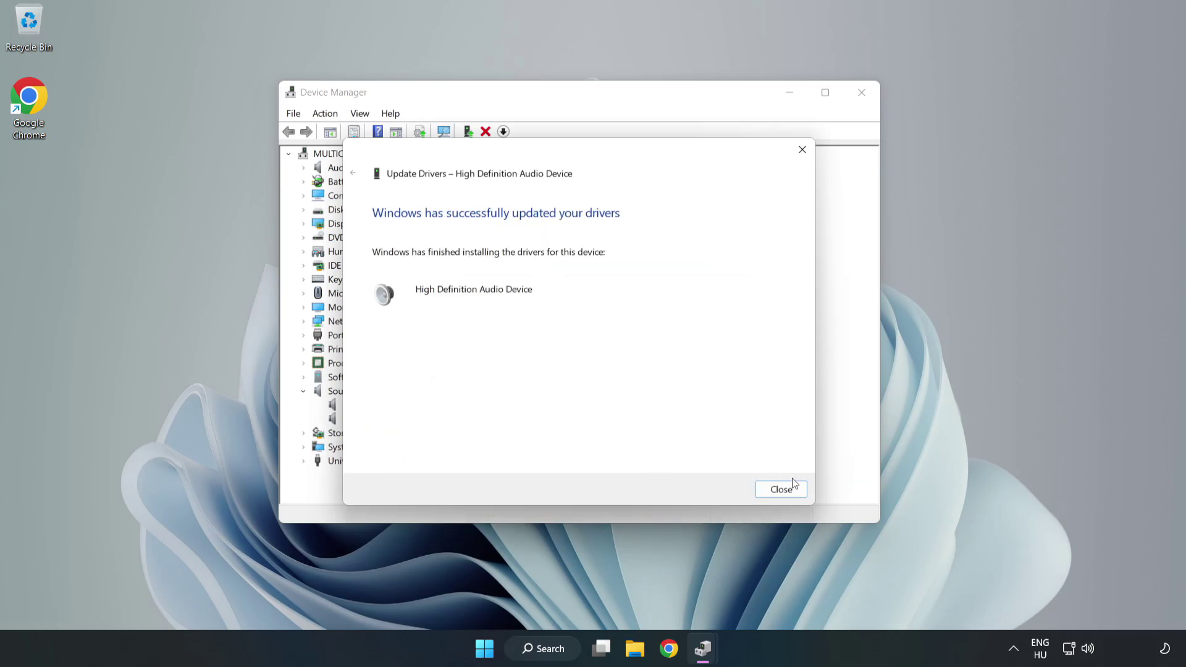
Step: Close the finished driver update and Device Manager, then restart the PC from the Start menu's power options
{"action": "left_click", "coordinate": [780, 490]}
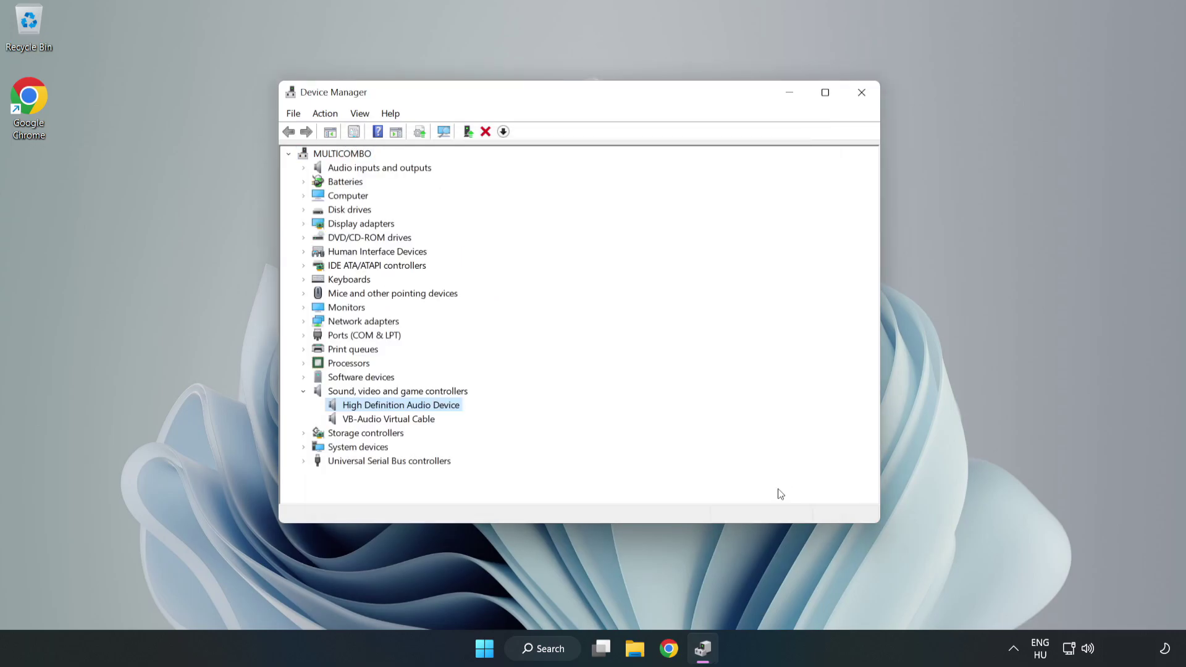
{"action": "left_click", "coordinate": [859, 94]}
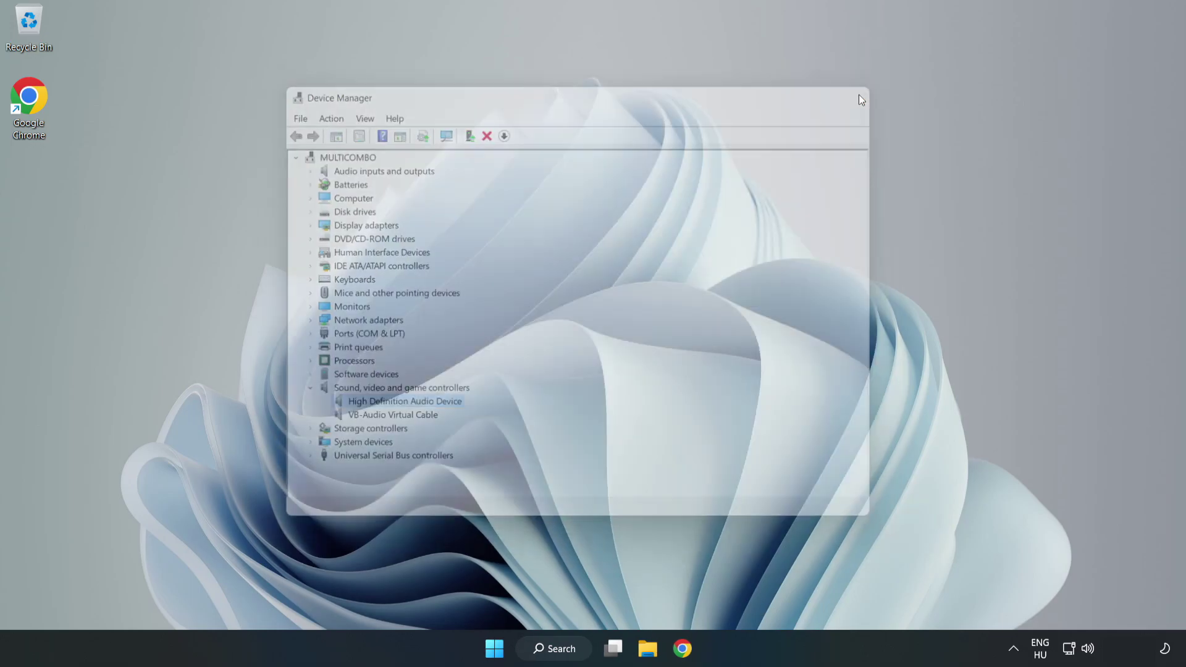
{"action": "left_click", "coordinate": [502, 646]}
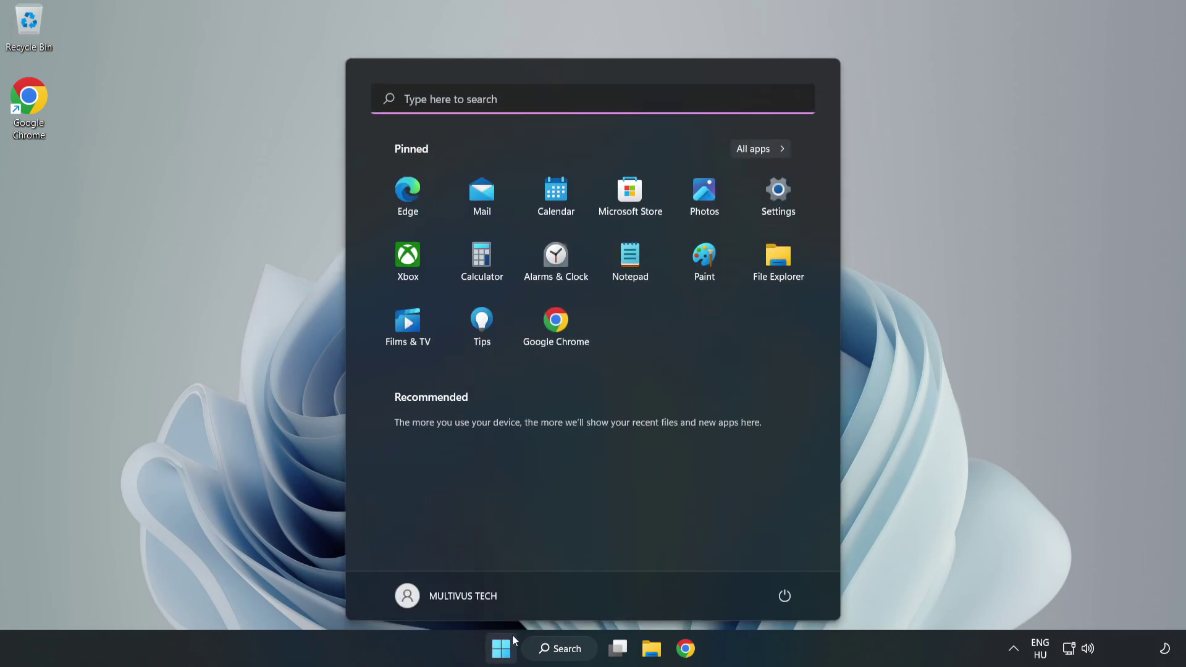
{"action": "left_click", "coordinate": [783, 593]}
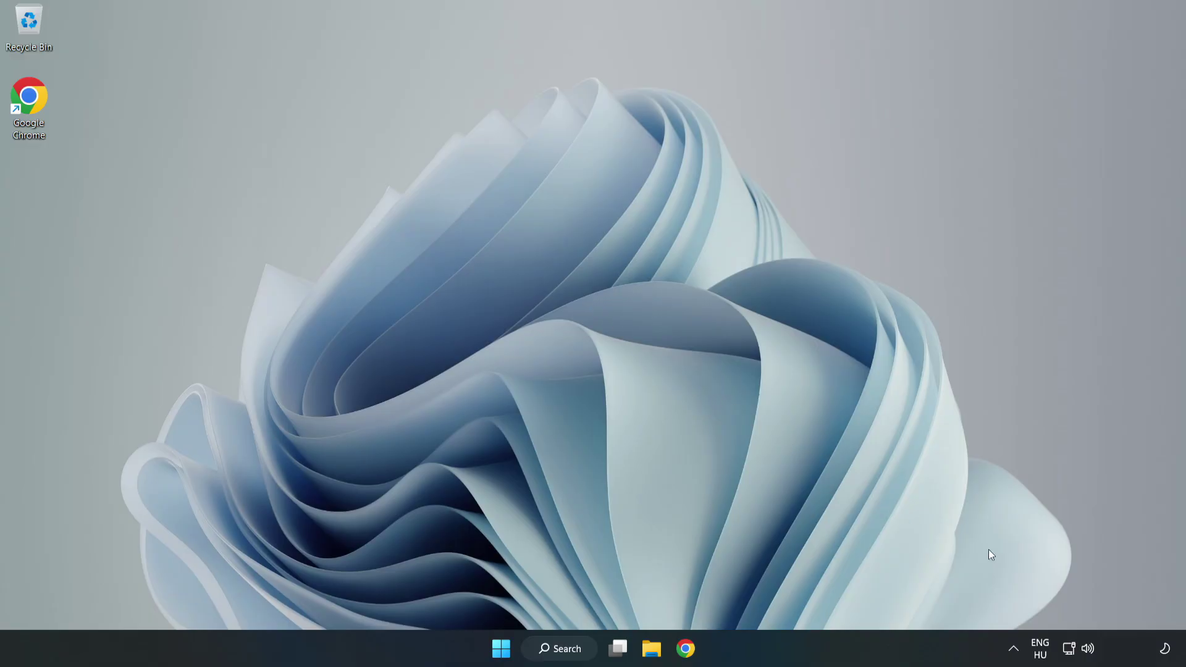
Step: Launch Troubleshoot sound problems from the taskbar speaker icon to check Playing Audio
{"action": "right_click", "coordinate": [1090, 648]}
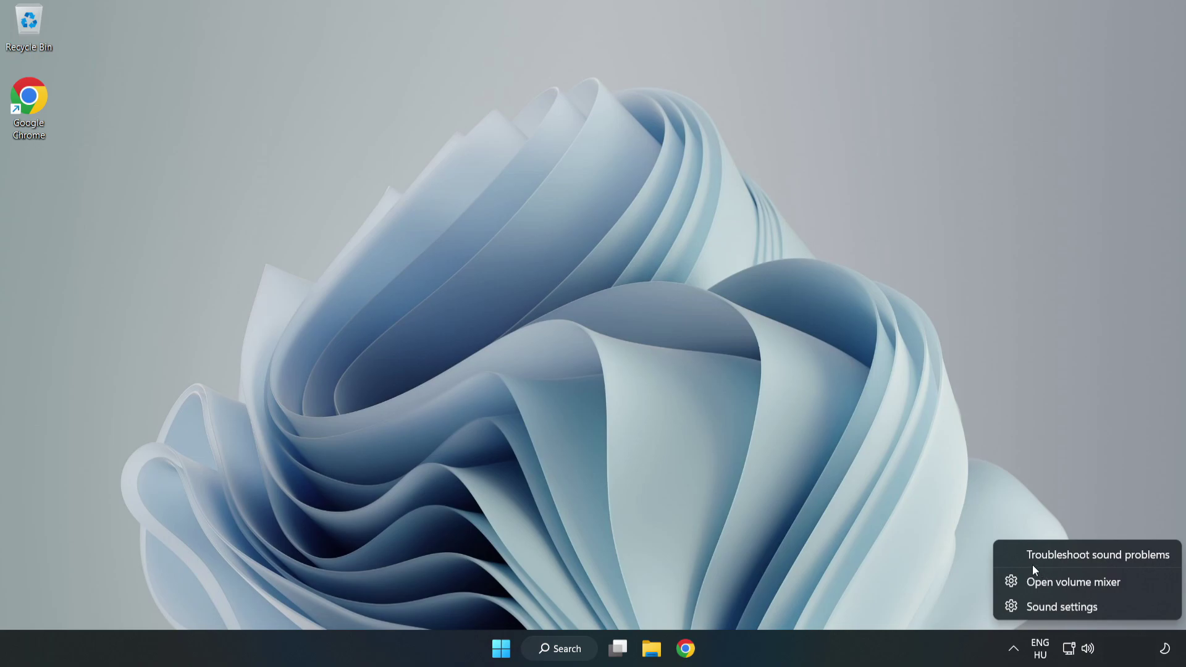
{"action": "left_click", "coordinate": [1072, 555]}
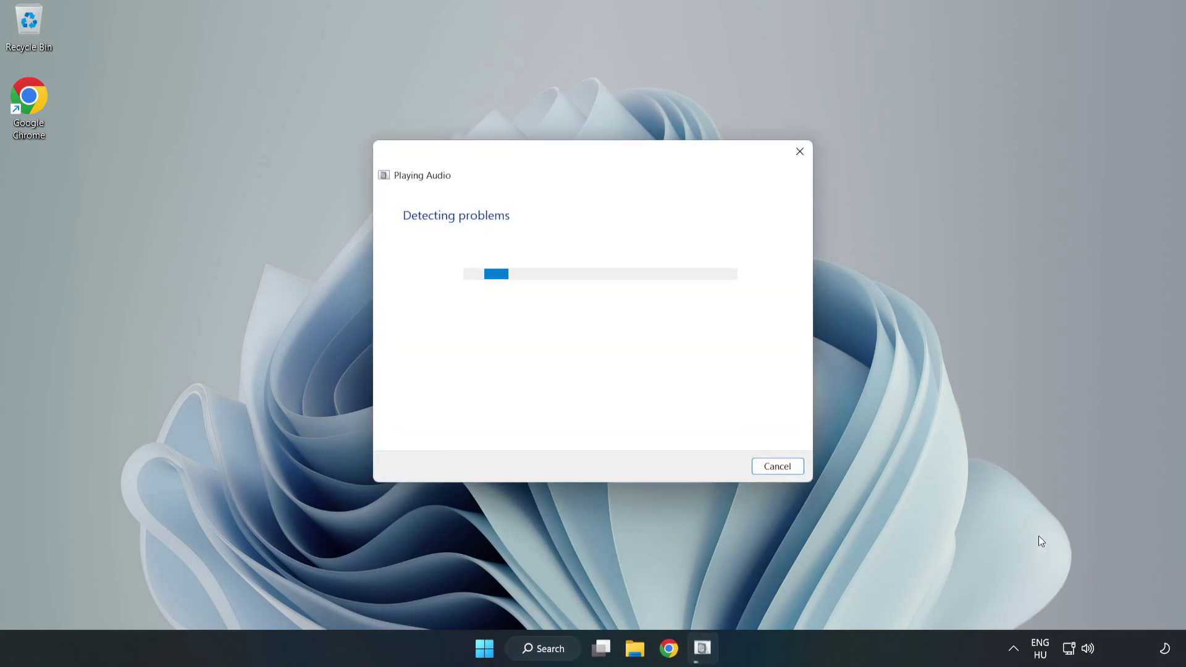